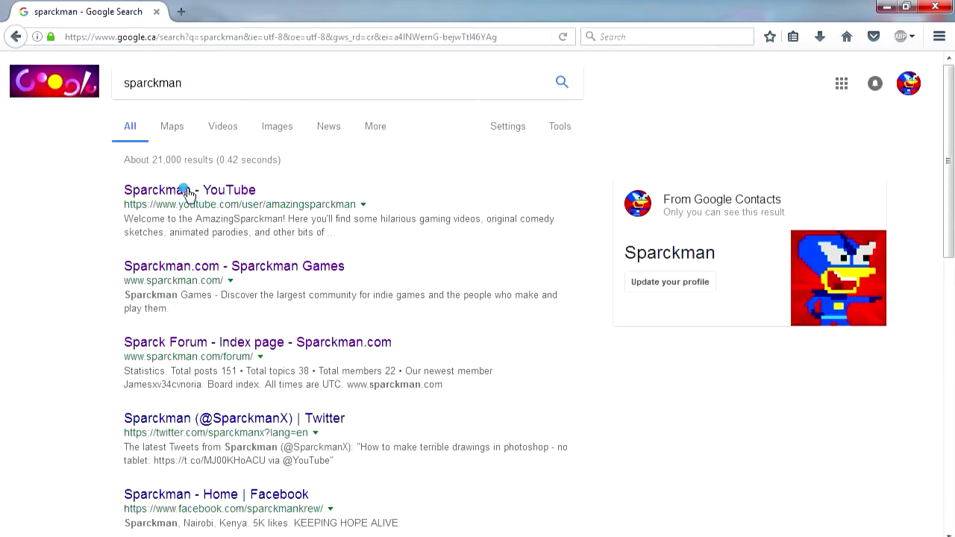
Open the Sparckman YouTube channel from the search results.
left_click(188, 192)
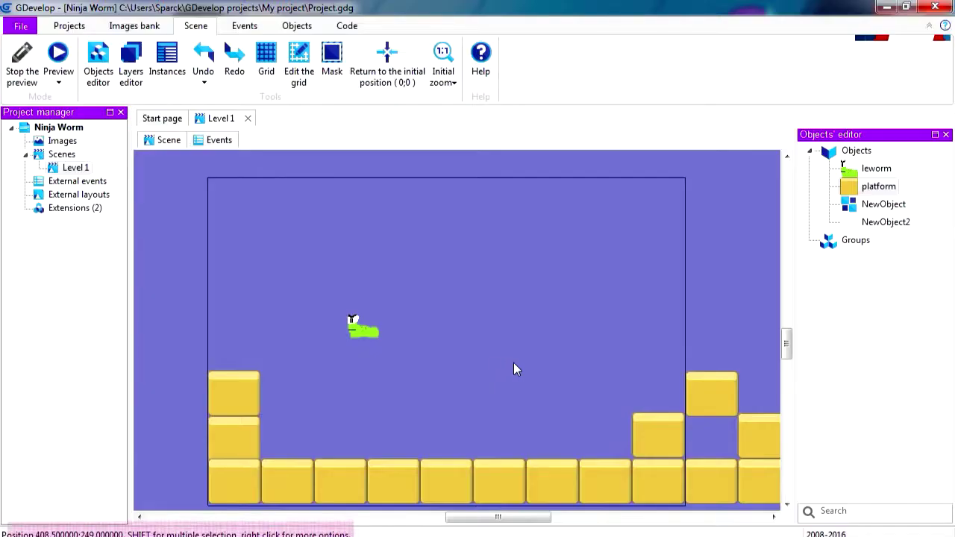
Switch to GDevelop and run the Level 1 preview in a separate game window.
middle_click_drag(520, 362, 401, 358)
middle_click_drag(685, 355, 602, 379)
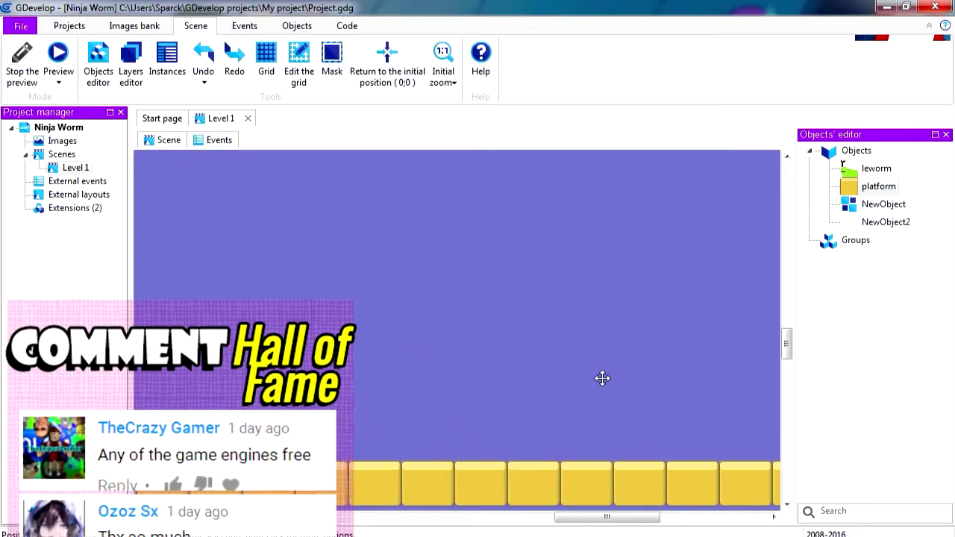
left_click(58, 56)
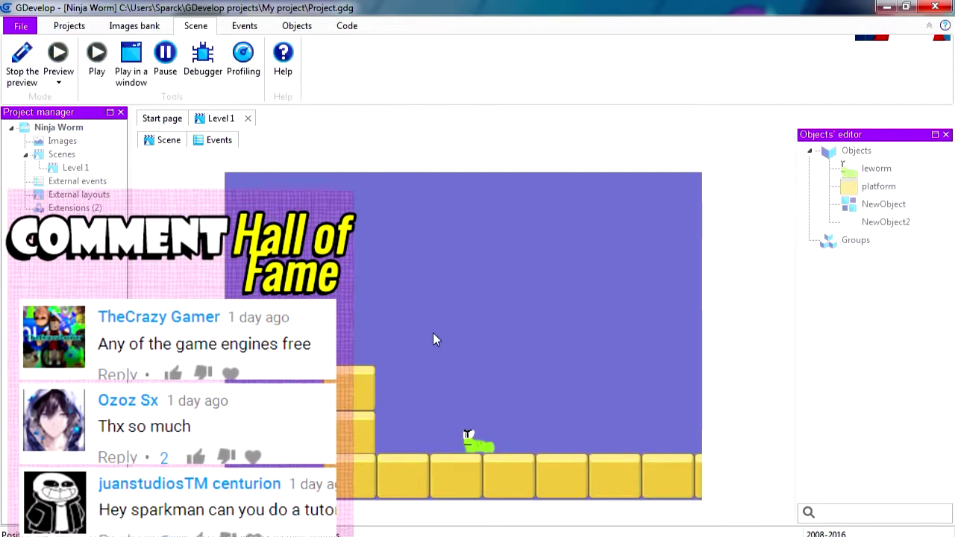
left_click(129, 62)
left_click_drag(270, 34, 496, 116)
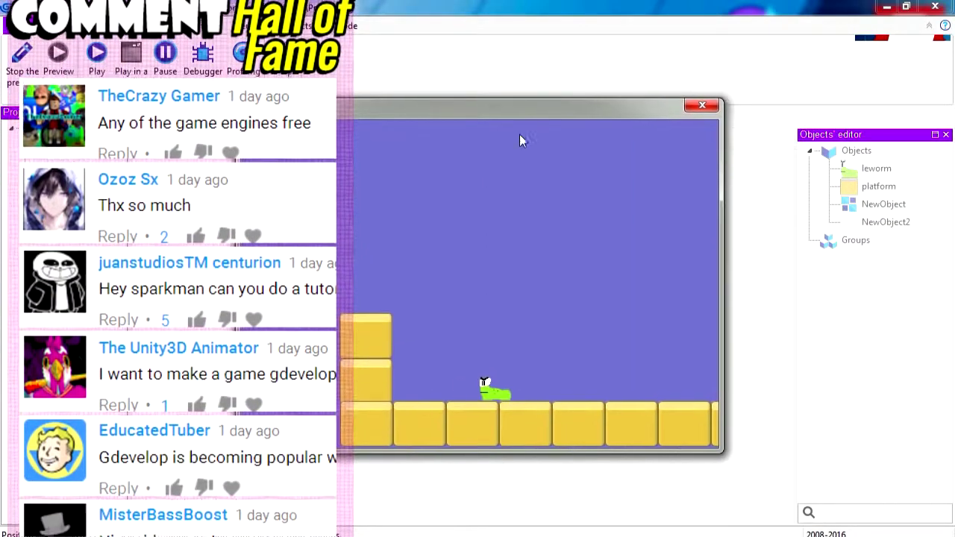
Play-test the worm's walking and jumping around the block pyramid, and end the preview to return to scene editing.
key("Right")
key("space")
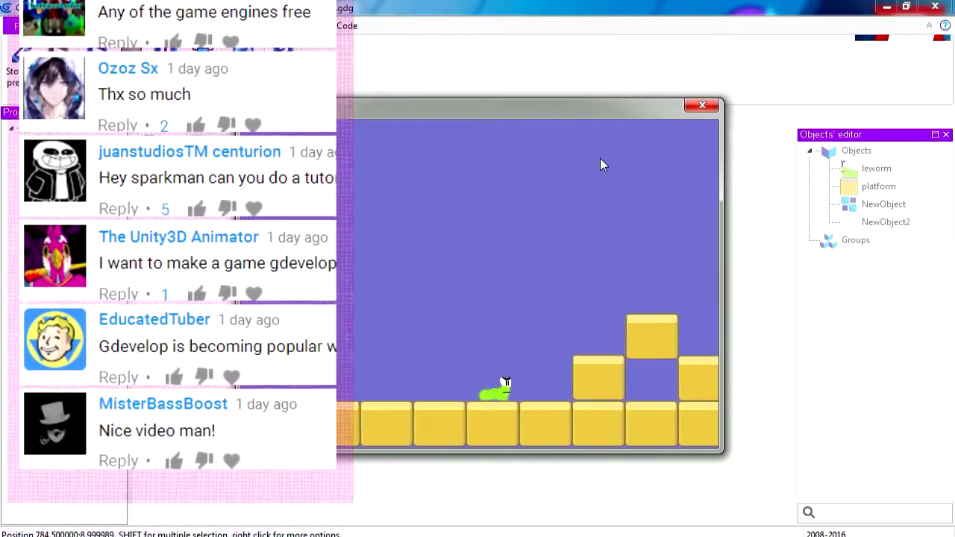
key("space")
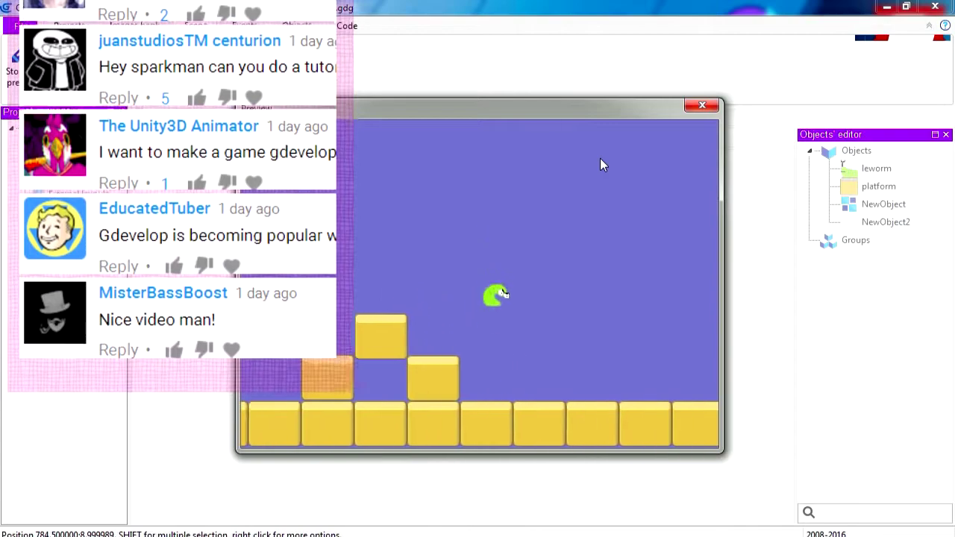
key("Left")
key("space")
key("space")
key("Right")
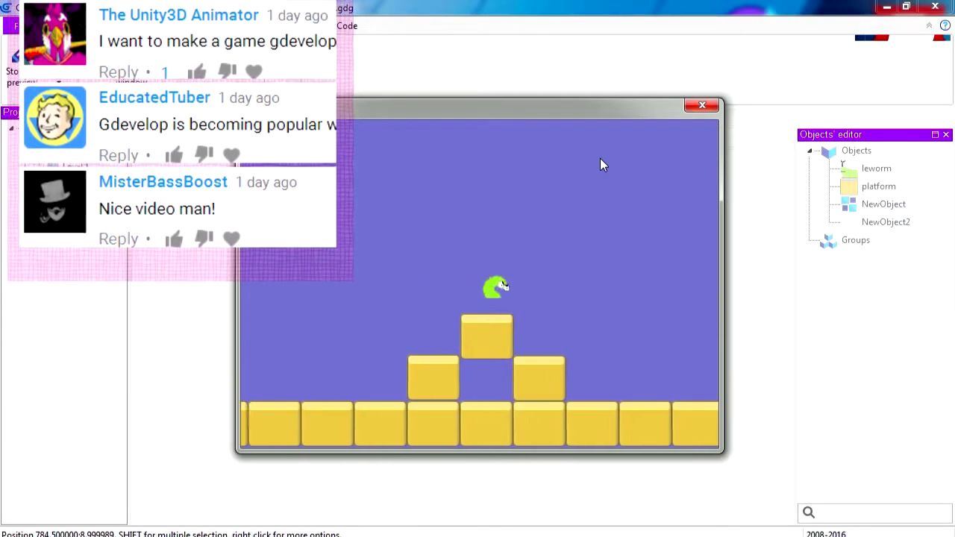
key("space")
key("Right")
key("space")
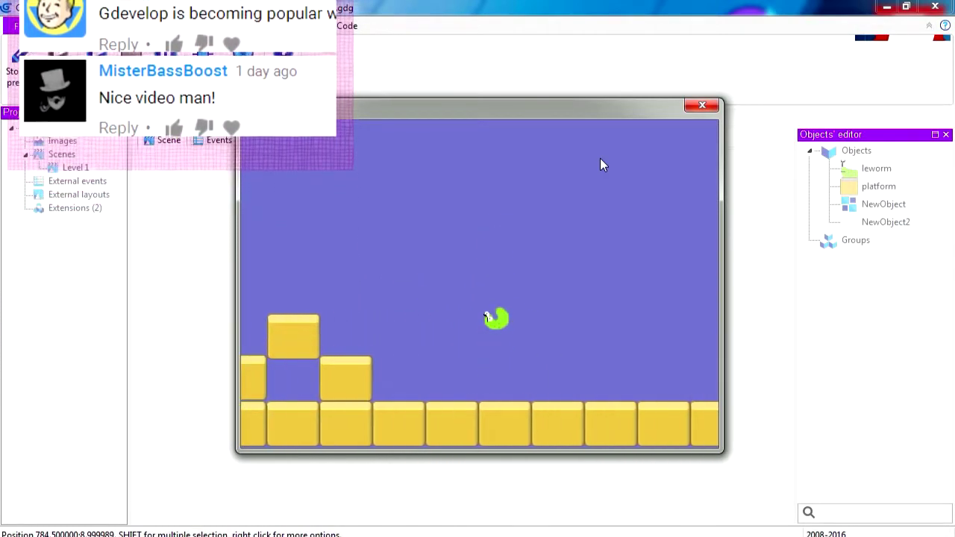
key("space")
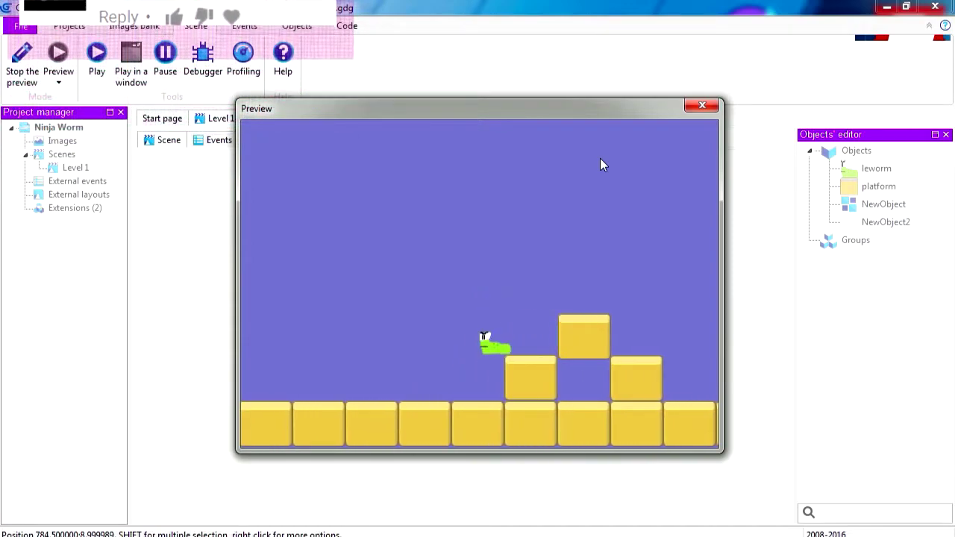
key("space")
key("space")
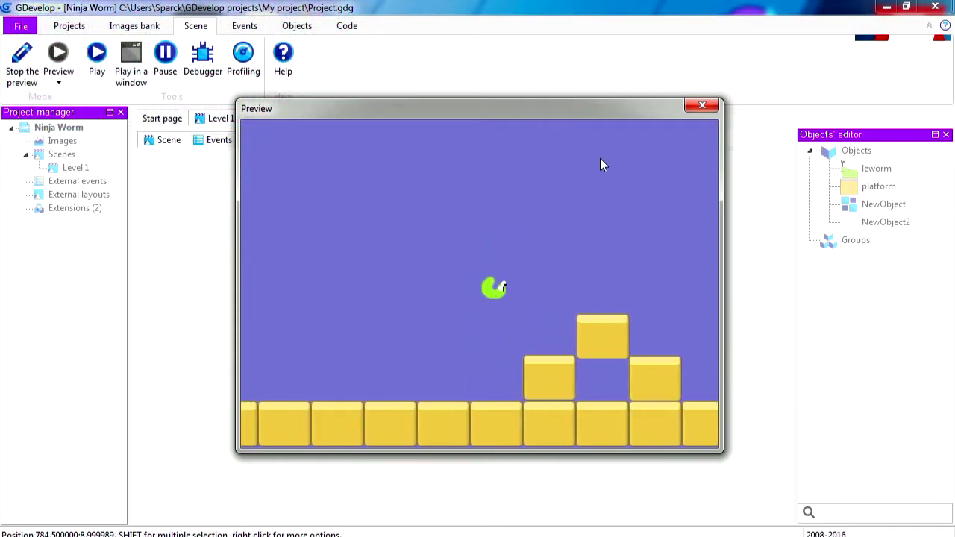
key("space")
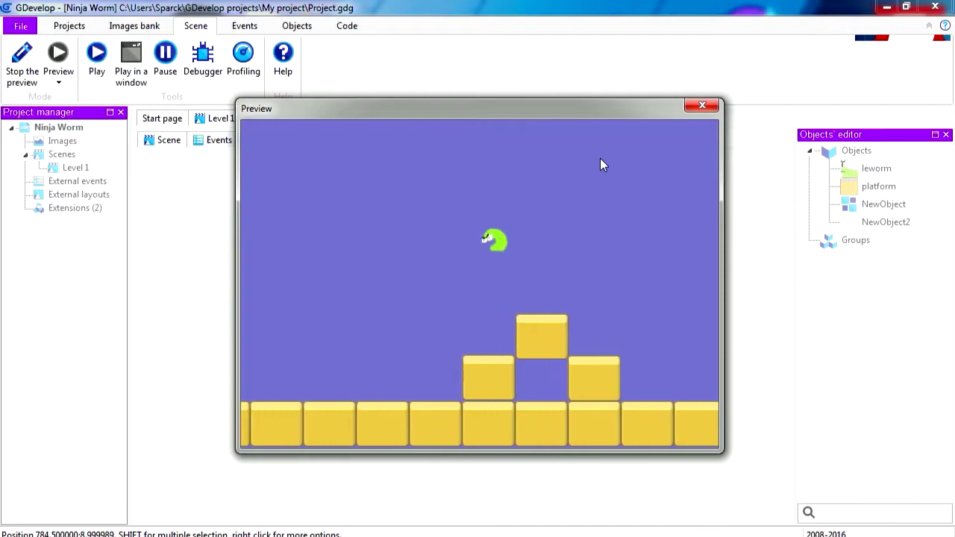
key("space")
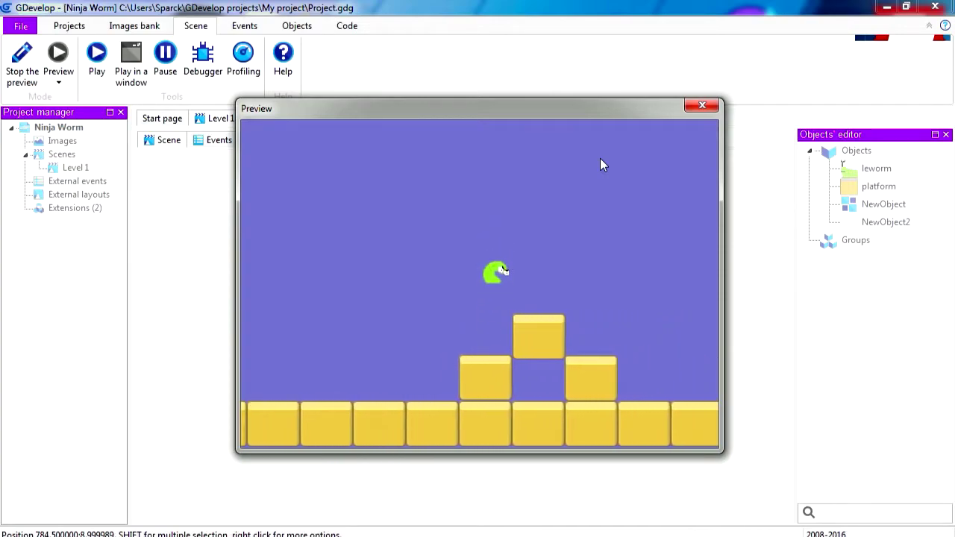
key("space")
key("space")
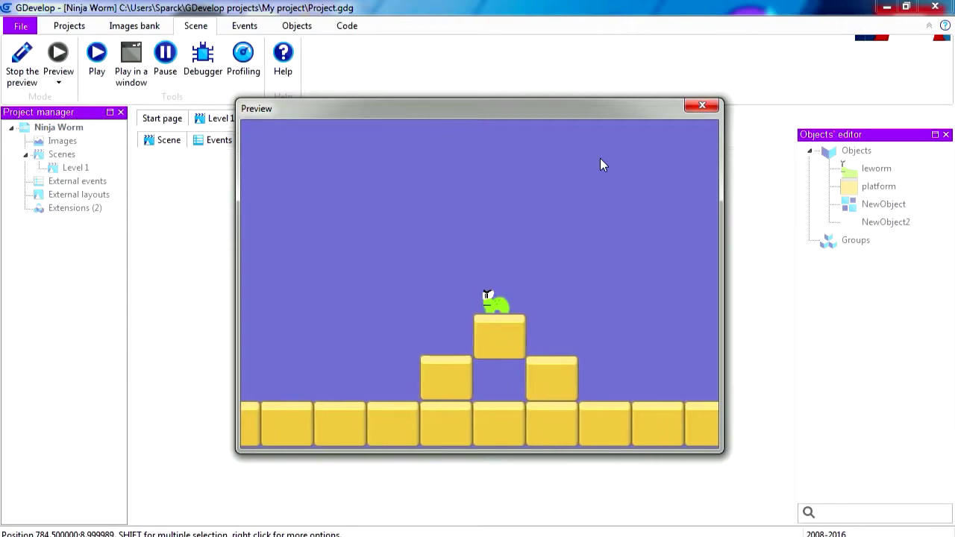
left_click(713, 108)
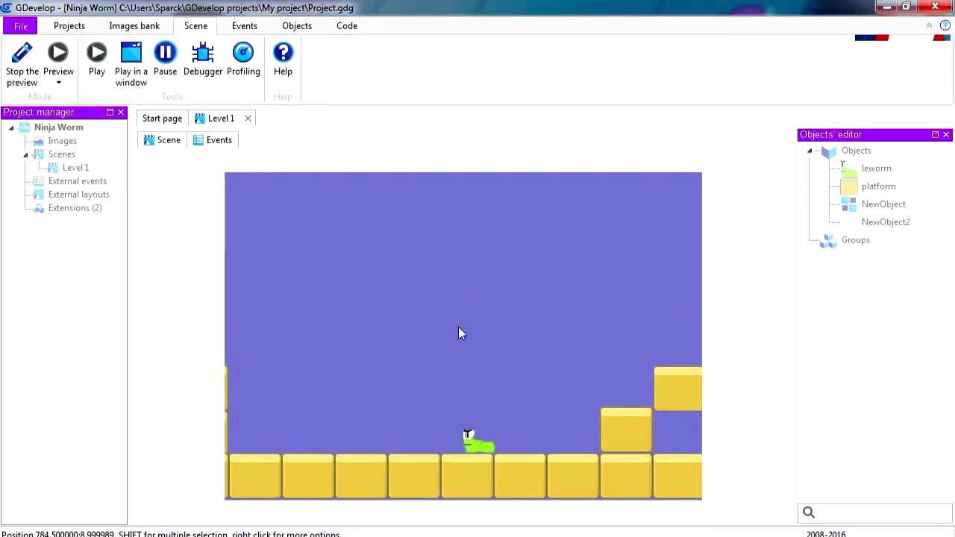
left_click(23, 78)
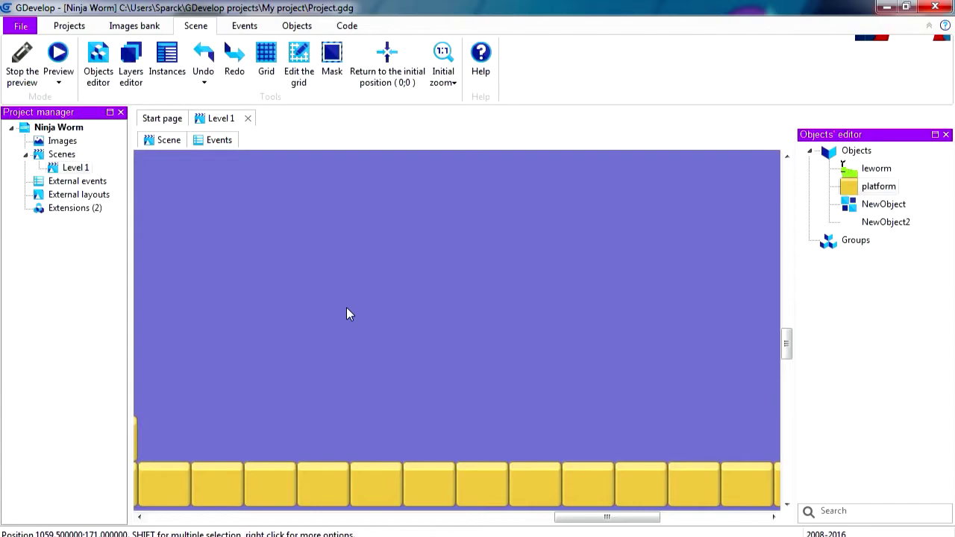
Review the Ninja Worm project's game properties, including the window settings, and close them.
middle_click_drag(409, 313, 446, 352)
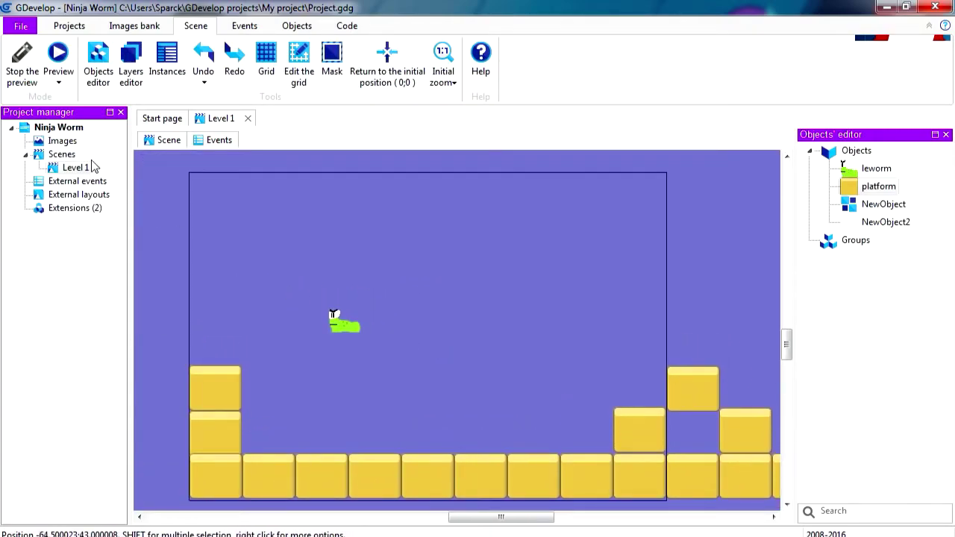
right_click(67, 133)
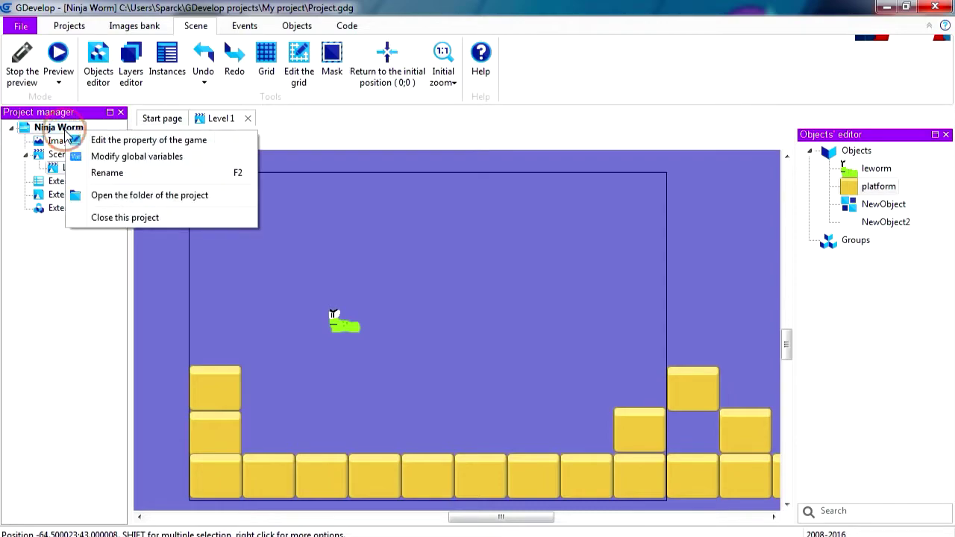
left_click(114, 142)
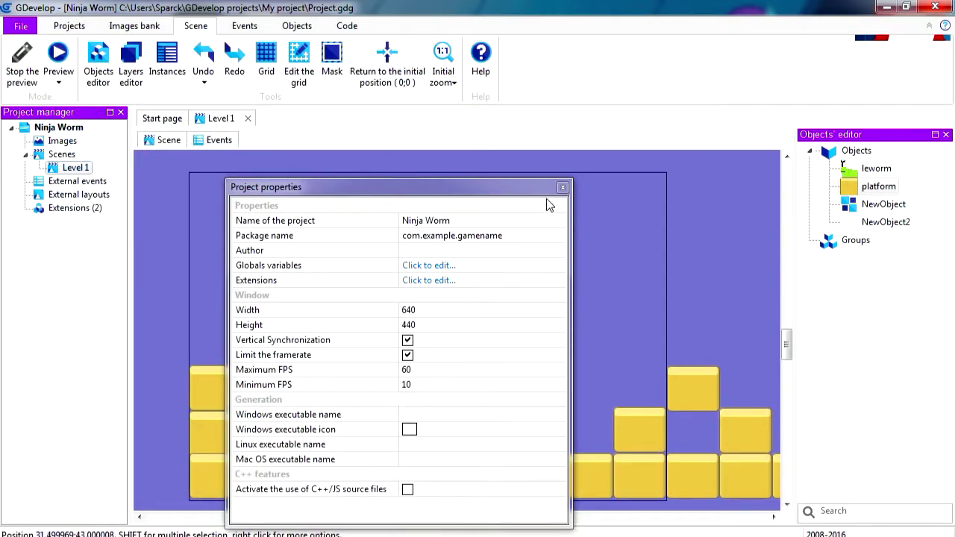
left_click(564, 187)
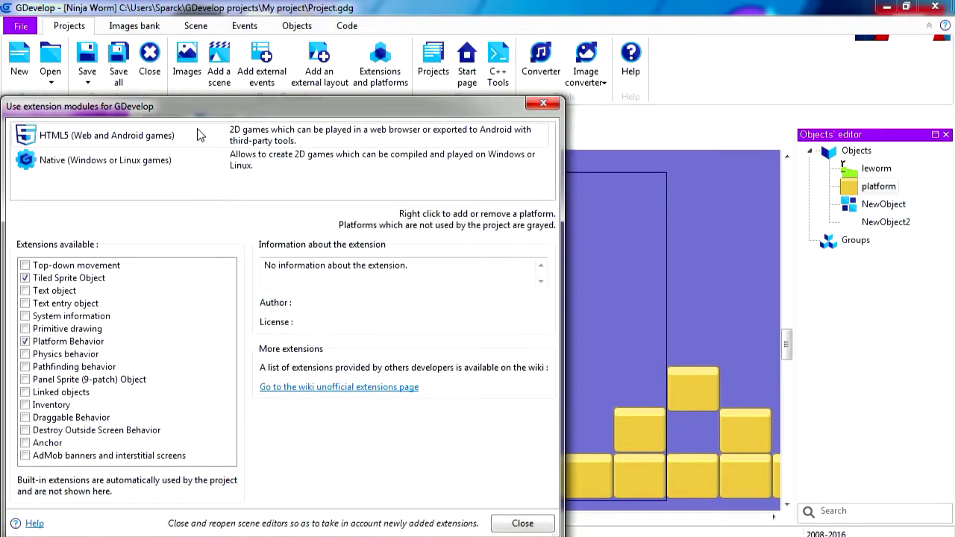
Review the extensions available for the Native (Windows or Linux games) platform and close the extensions dialog.
left_click_drag(209, 103, 302, 101)
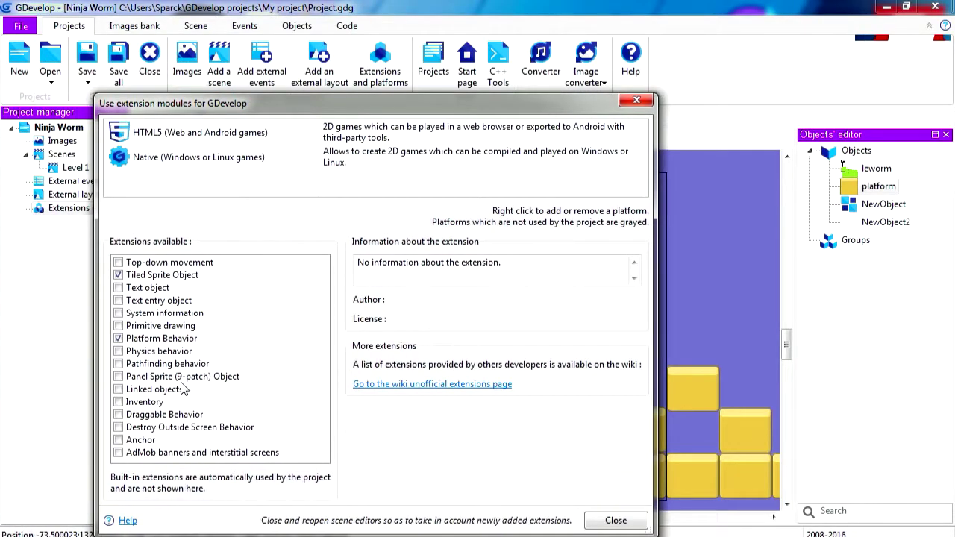
left_click(203, 165)
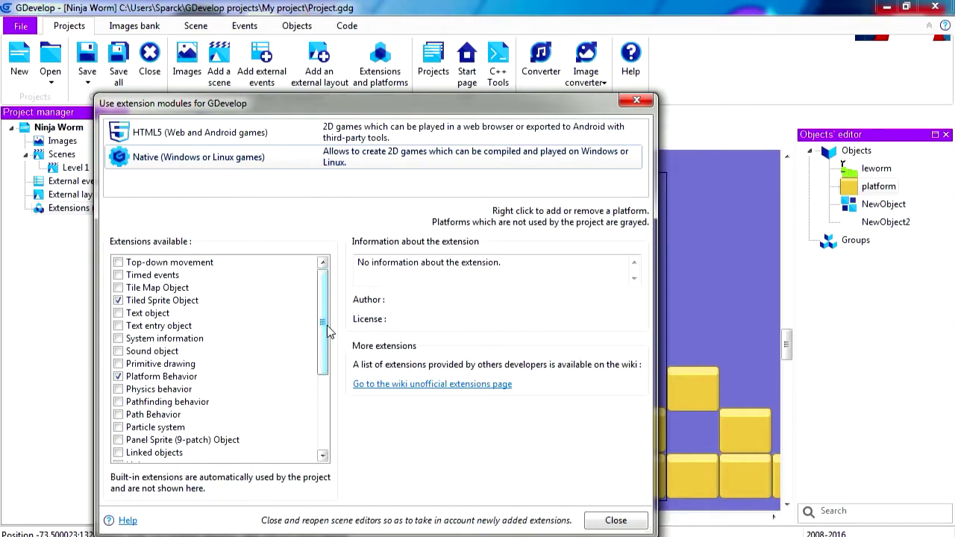
left_click_drag(326, 329, 332, 435)
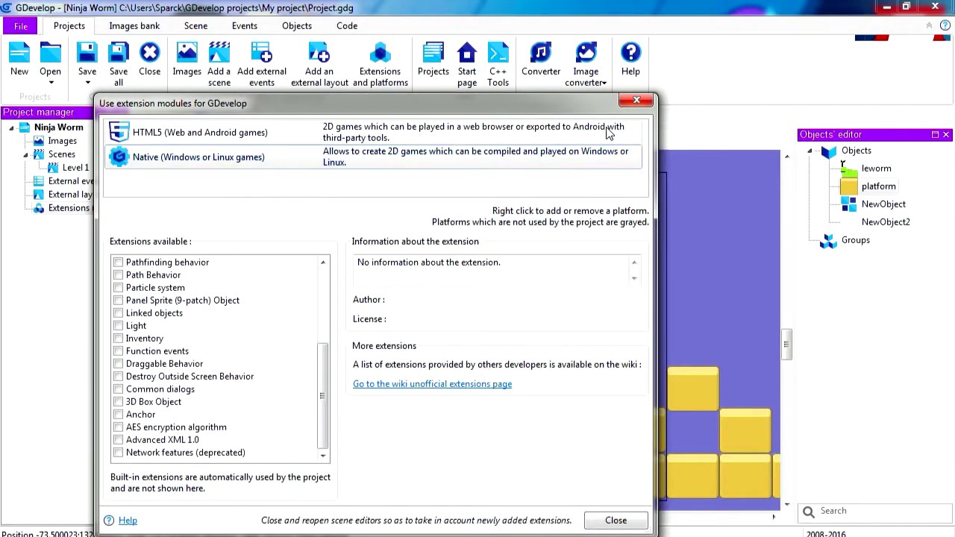
left_click(636, 100)
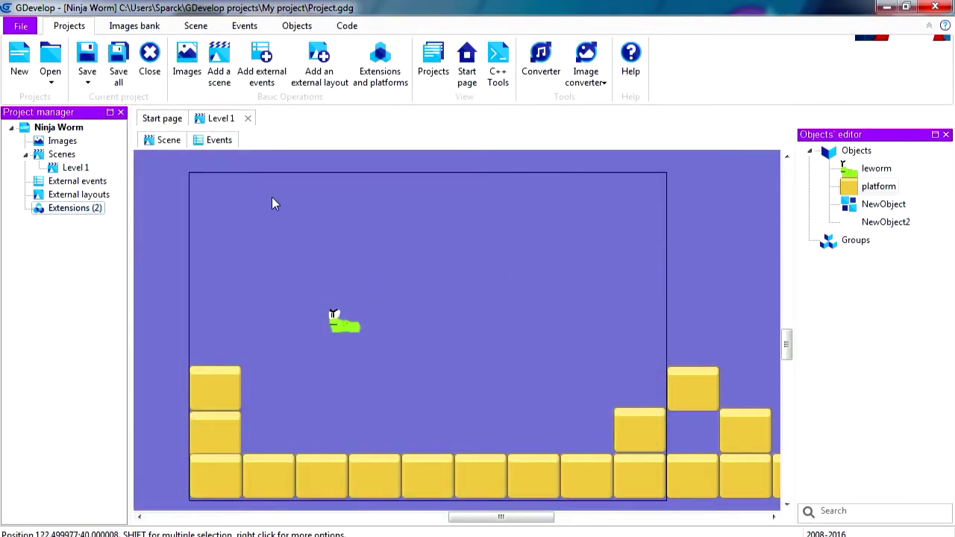
Add a new event to Level 1 with the Scene condition "At the beginning of the scene".
left_click(220, 140)
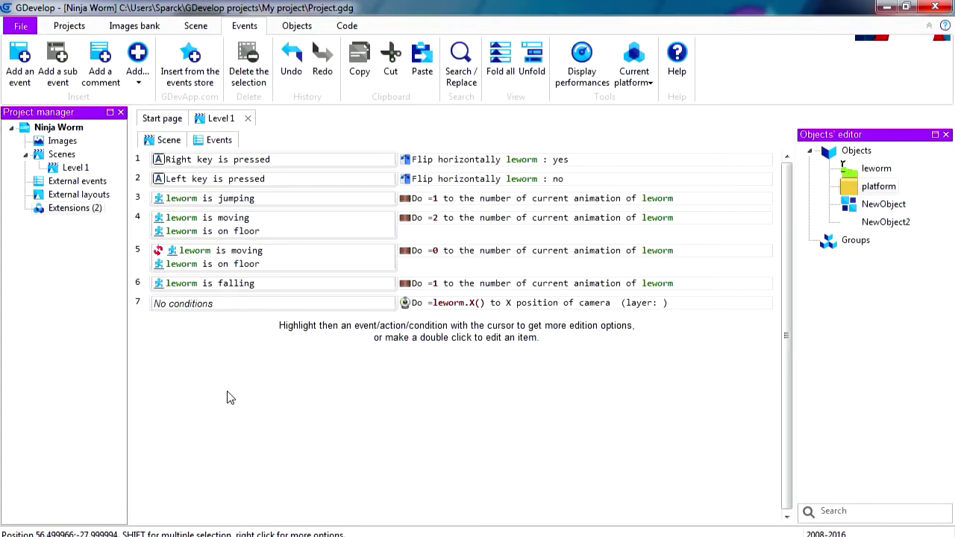
left_click(19, 63)
mouse_move(200, 335)
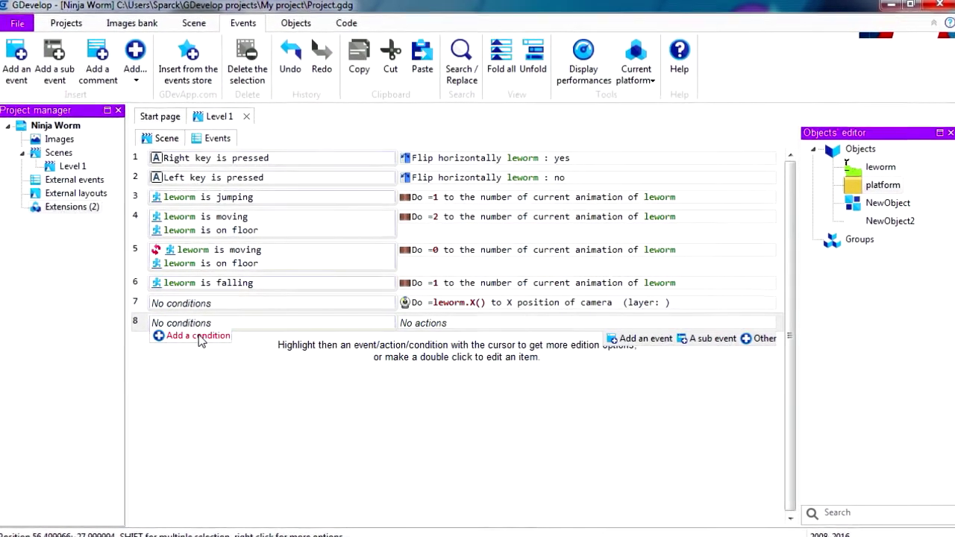
left_click(192, 336)
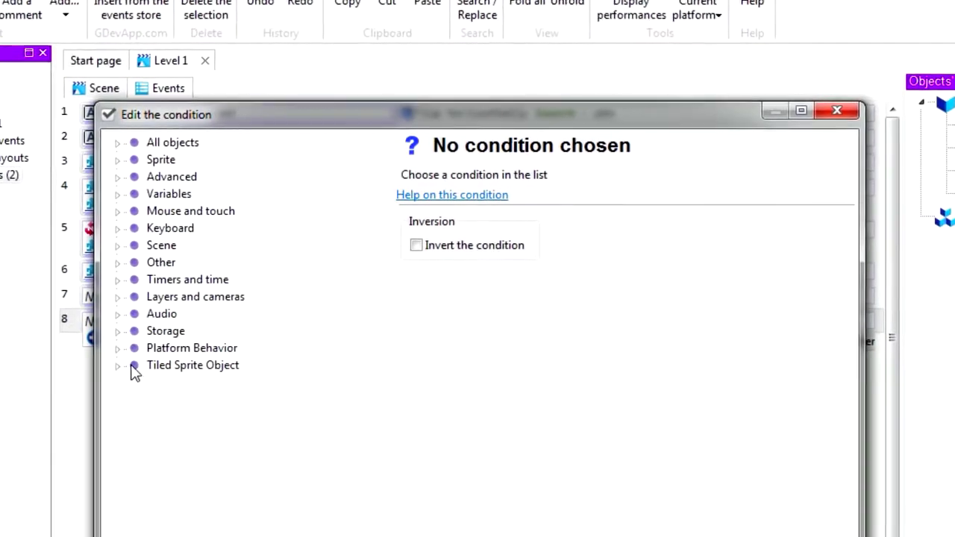
left_click(110, 244)
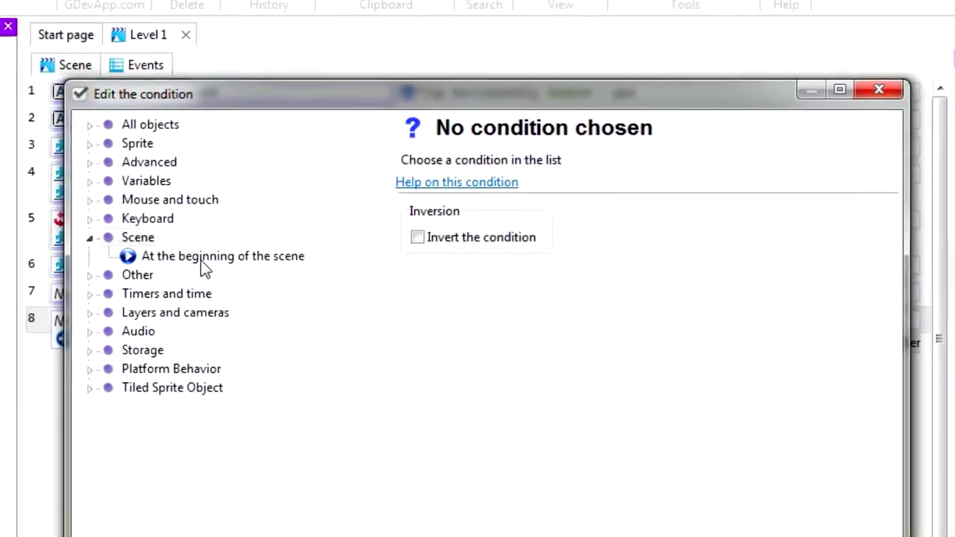
left_click(214, 258)
left_click_drag(493, 93, 485, 2)
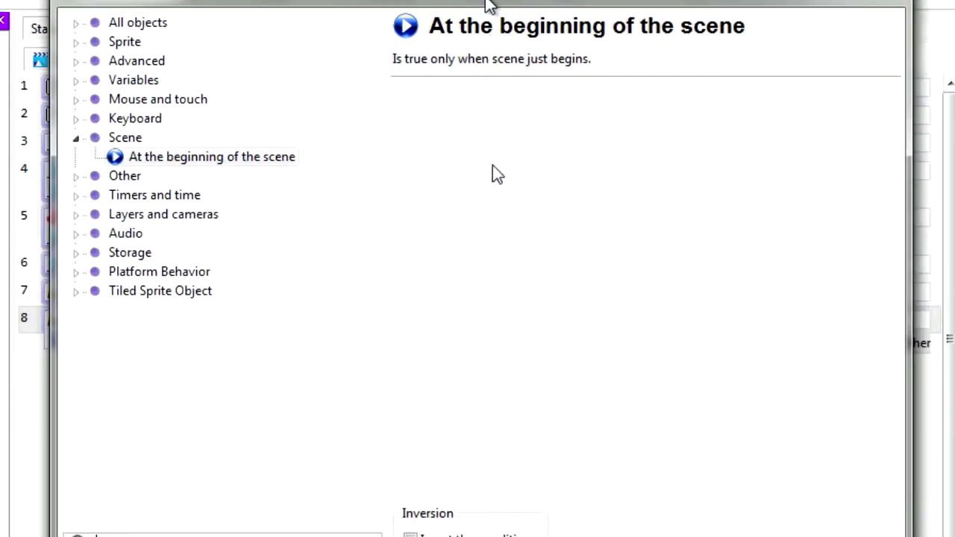
key("Return")
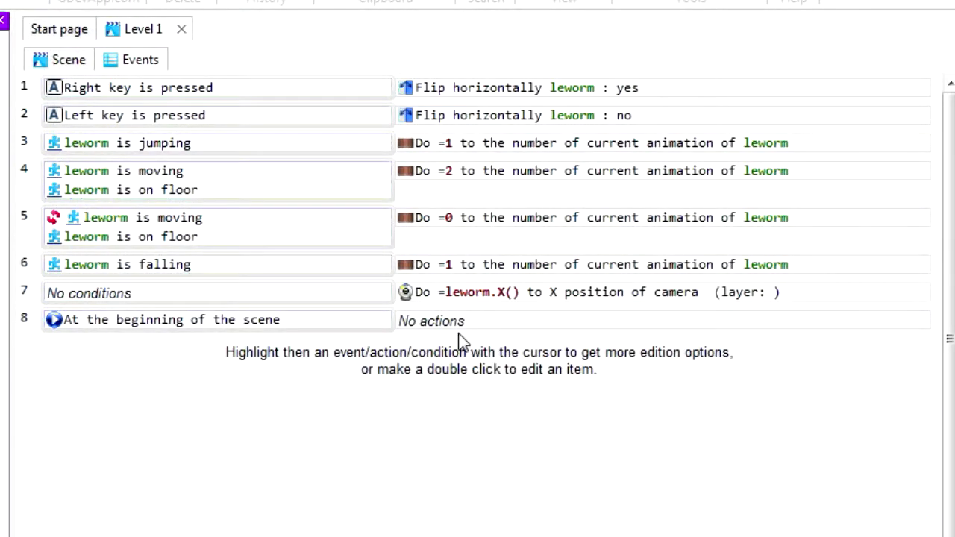
Add a De/activate fullscreen action to the "At the beginning of the scene" event, with Activate fullscreen set to yes.
left_click(460, 323)
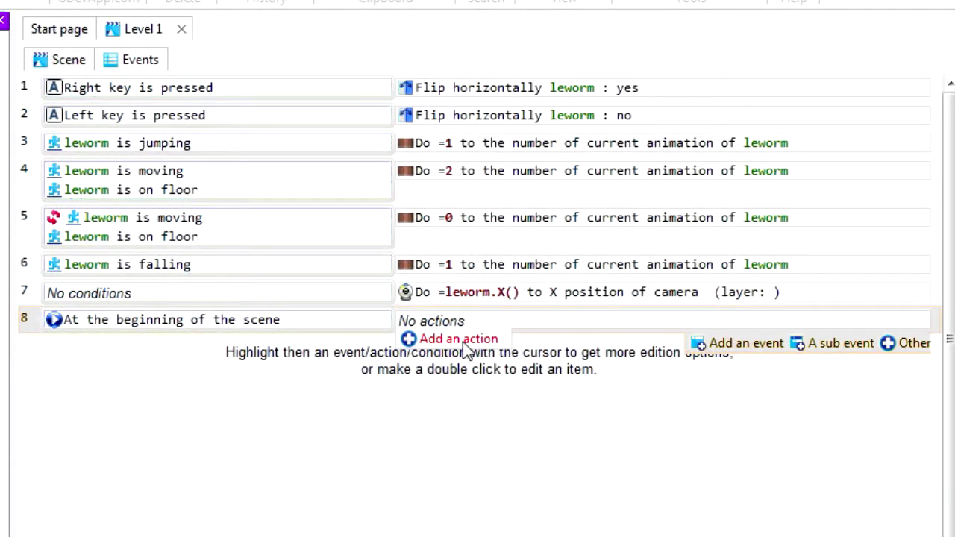
left_click(463, 342)
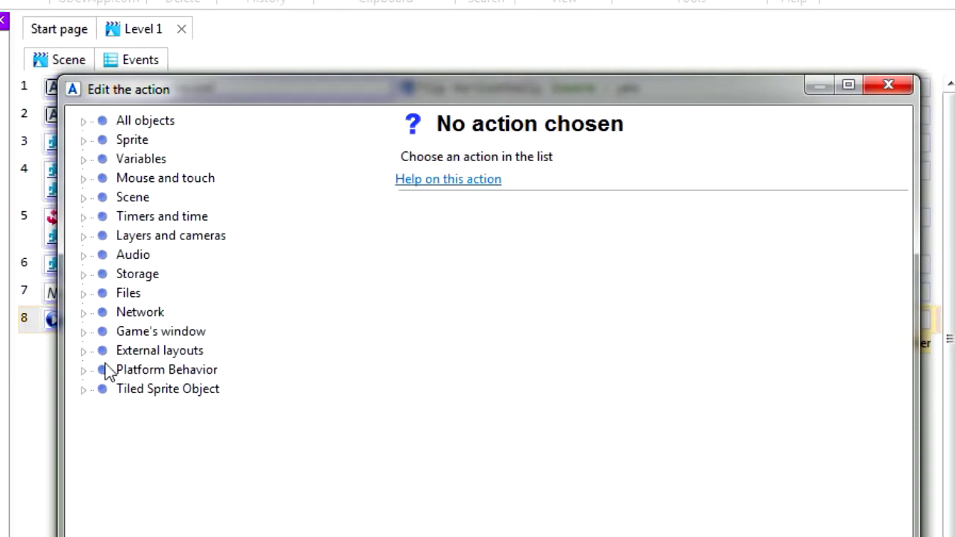
left_click(83, 332)
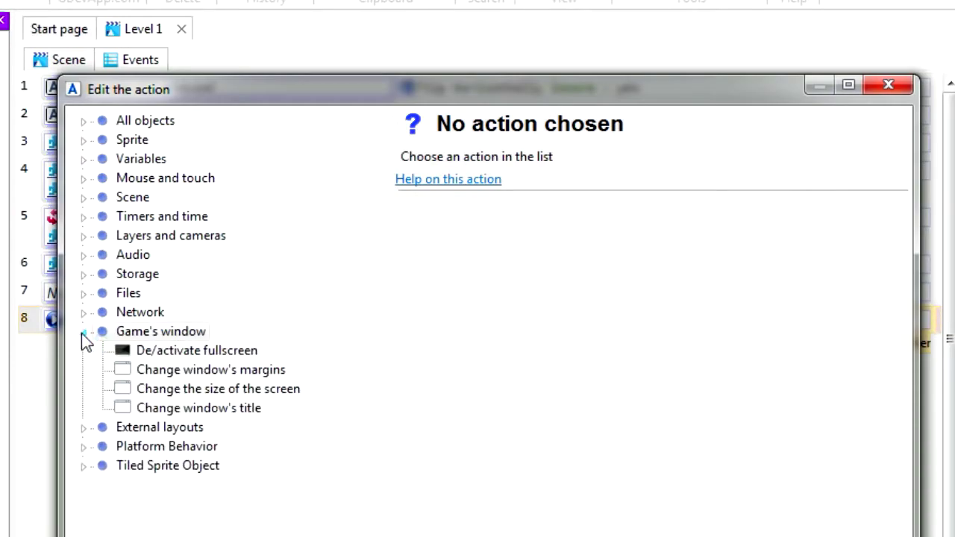
left_click(204, 351)
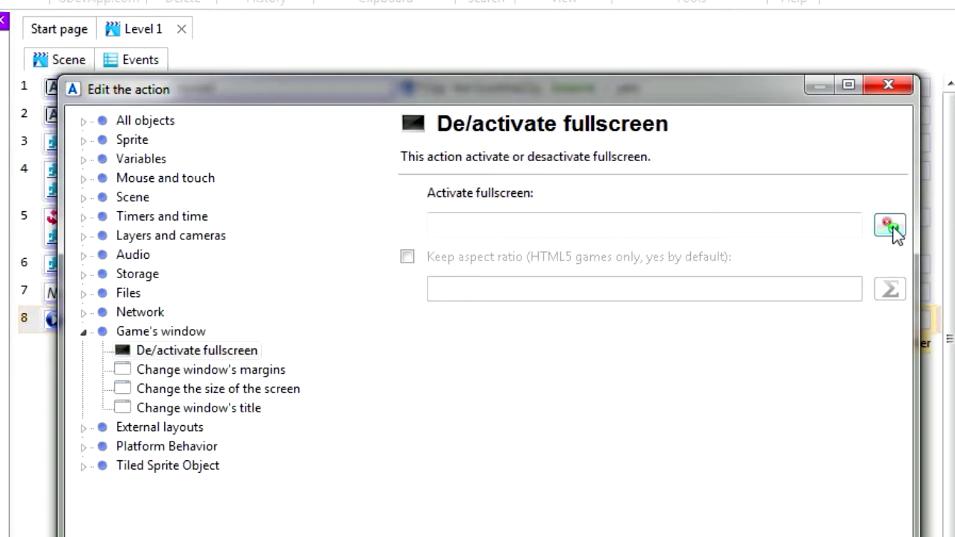
left_click_drag(676, 85, 682, 6)
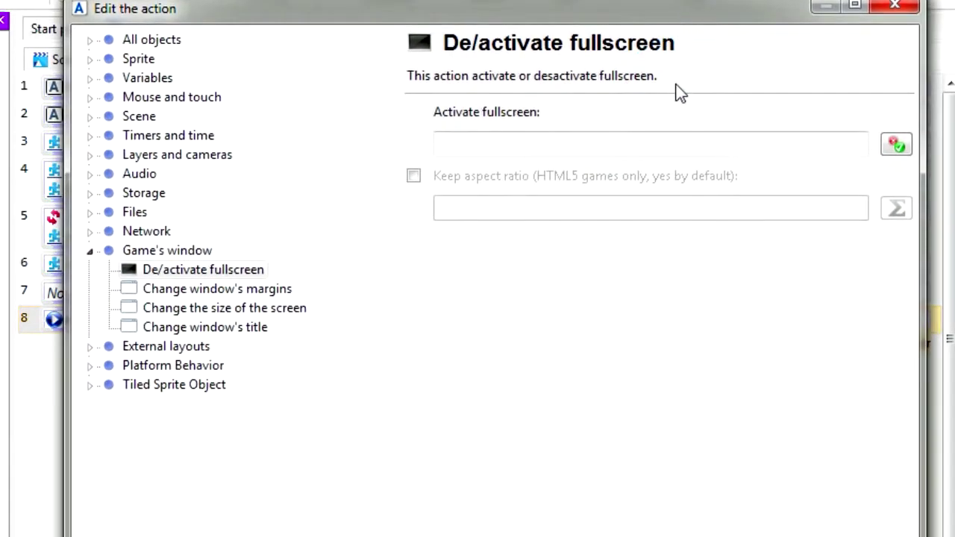
left_click(896, 144)
left_click(511, 330)
double_click(471, 142)
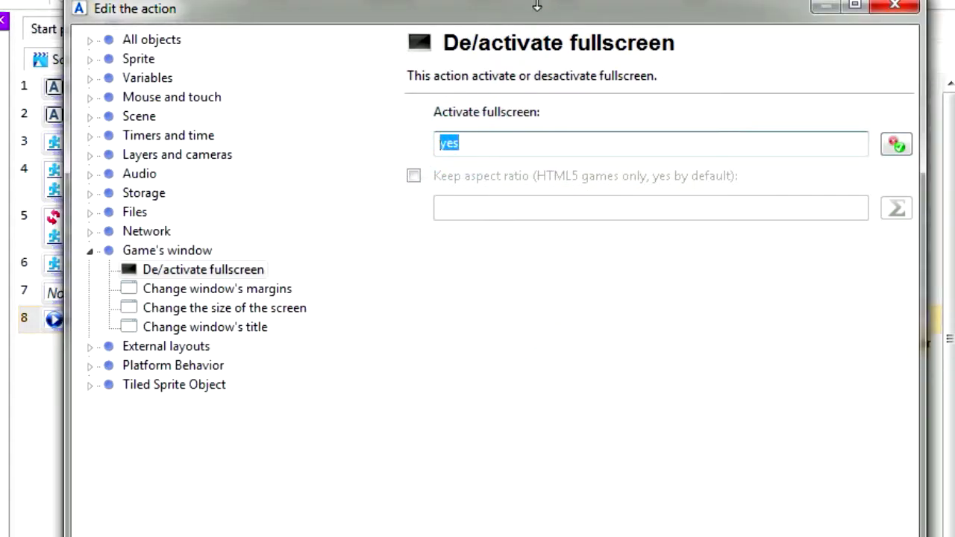
left_click_drag(541, 14, 543, 6)
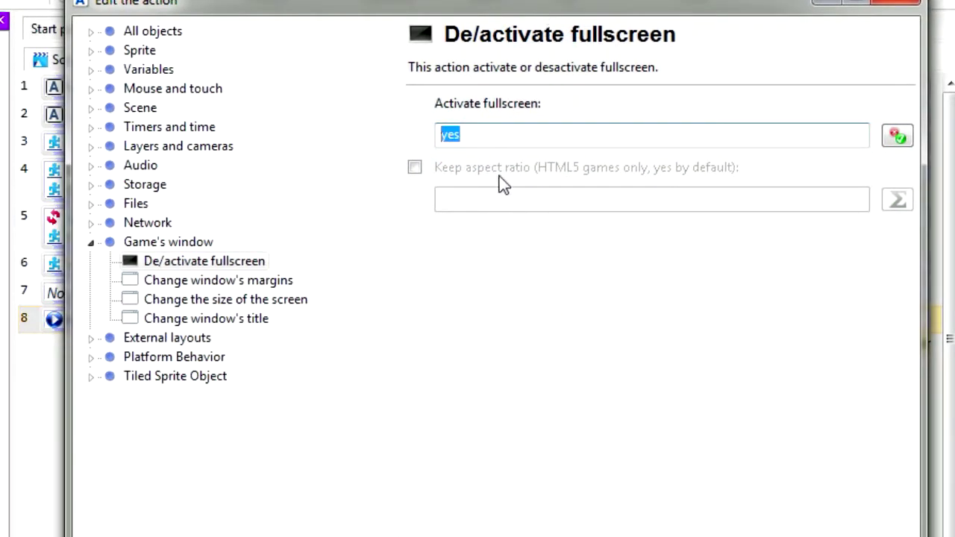
double_click(472, 135)
left_click(586, 492)
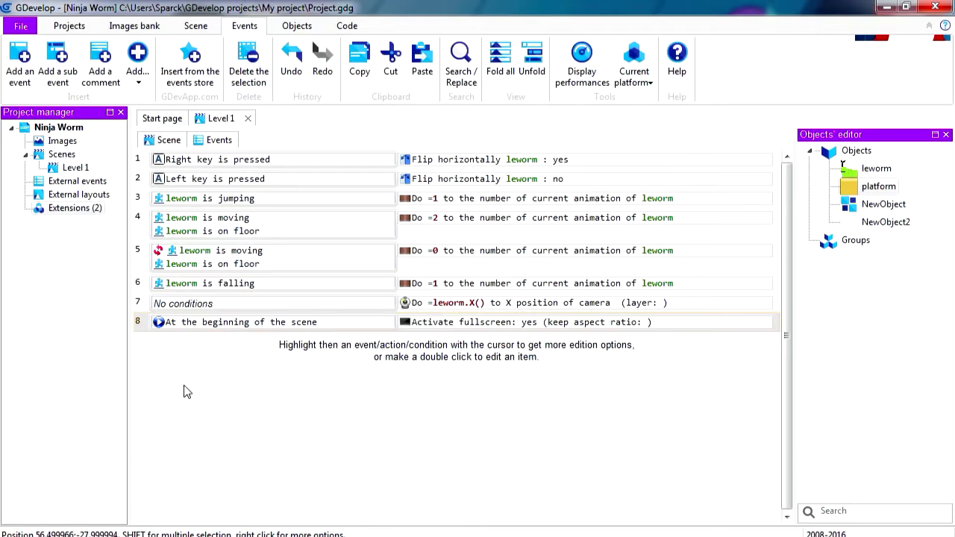
Duplicate the fullscreen event and change the copy's condition to Key pressed with the Escape key.
mouse_move(144, 331)
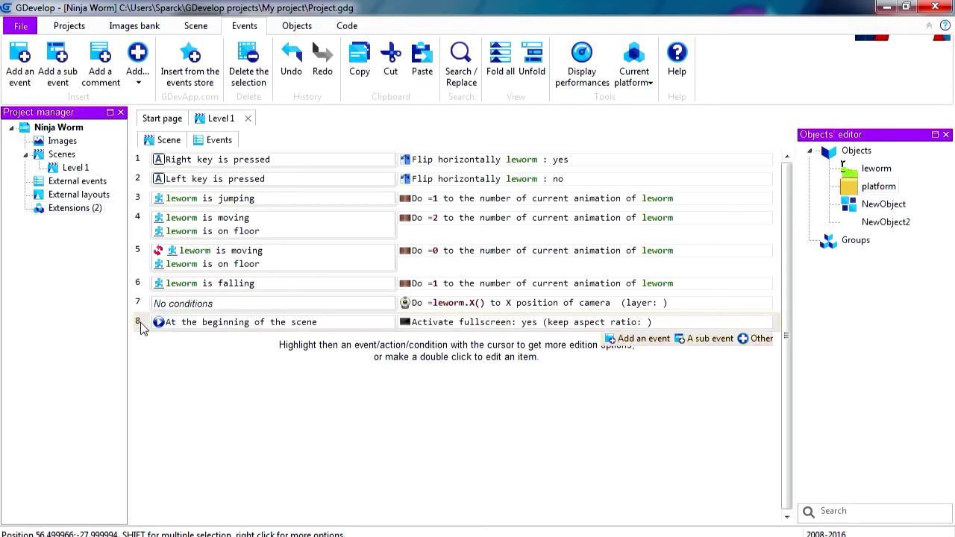
key("ctrl+v")
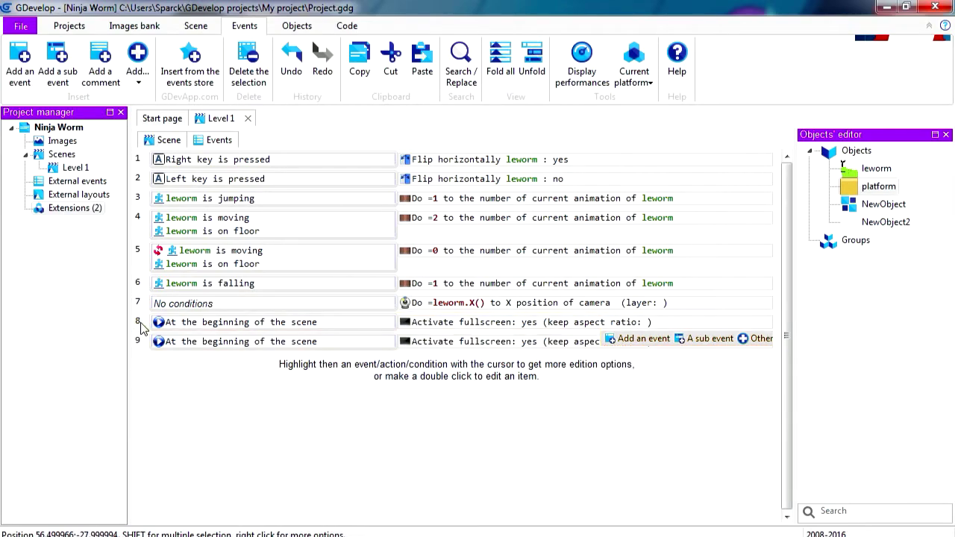
left_click(172, 342)
double_click(202, 342)
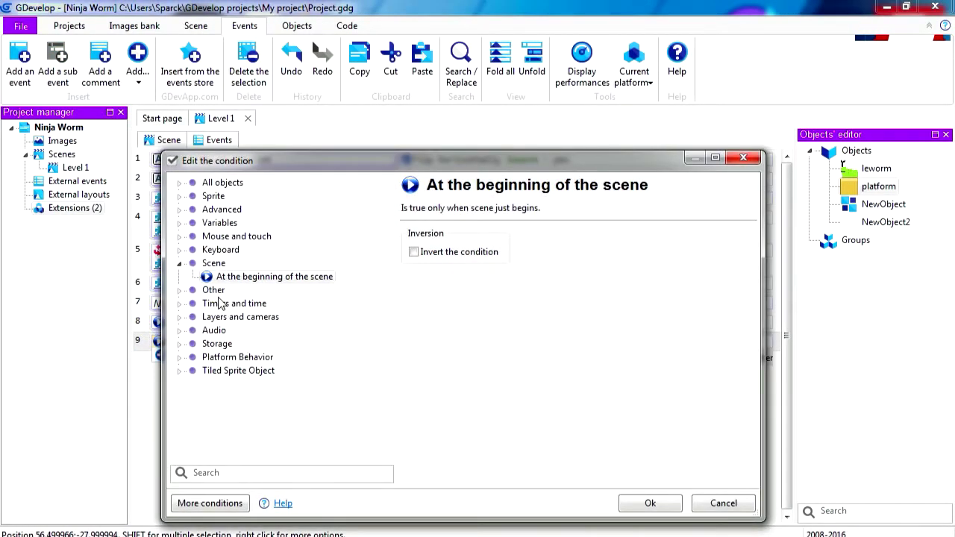
left_click(180, 263)
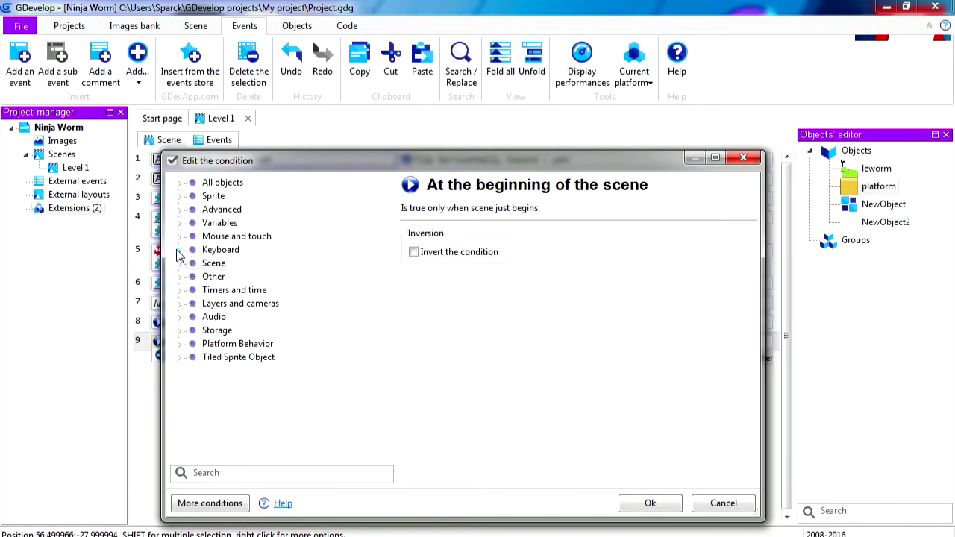
left_click(179, 250)
left_click(241, 317)
left_click(253, 304)
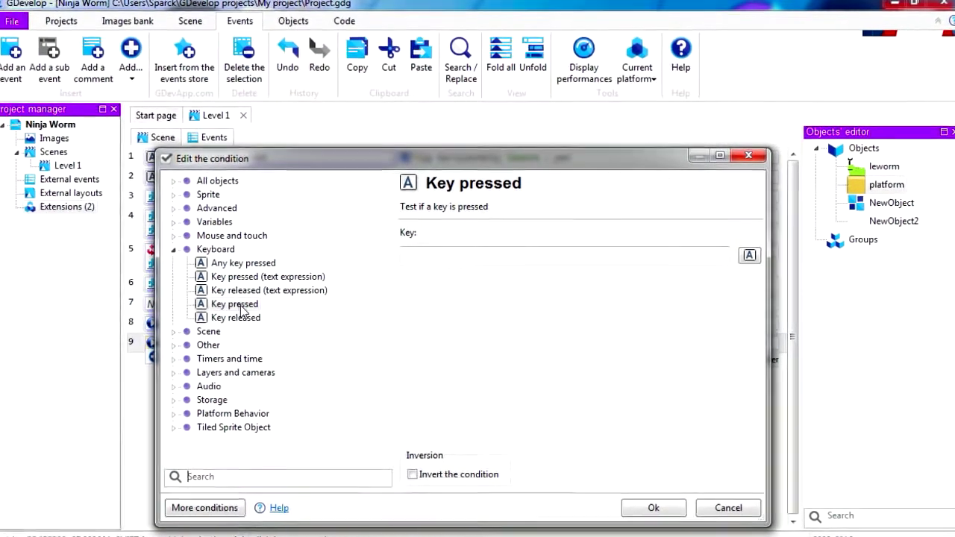
left_click(768, 256)
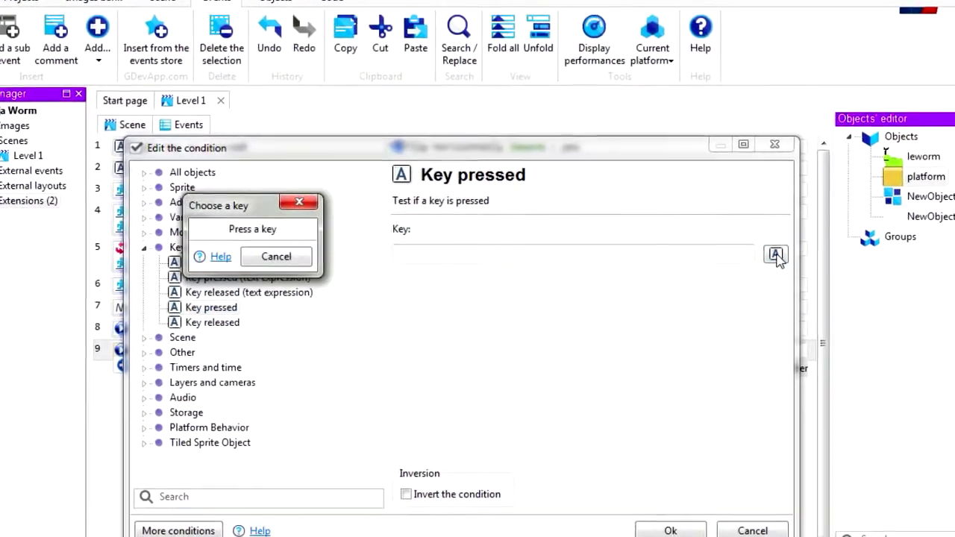
key("Escape")
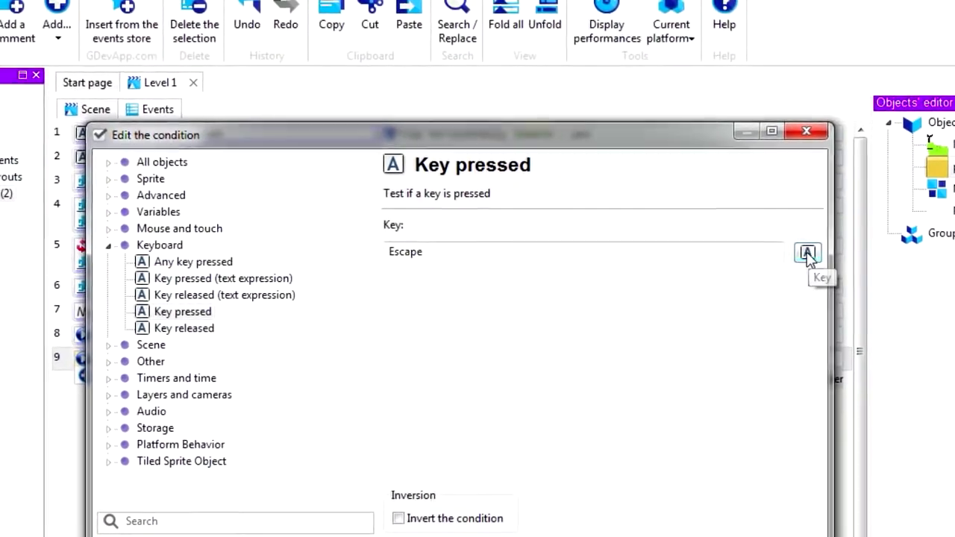
left_click(710, 534)
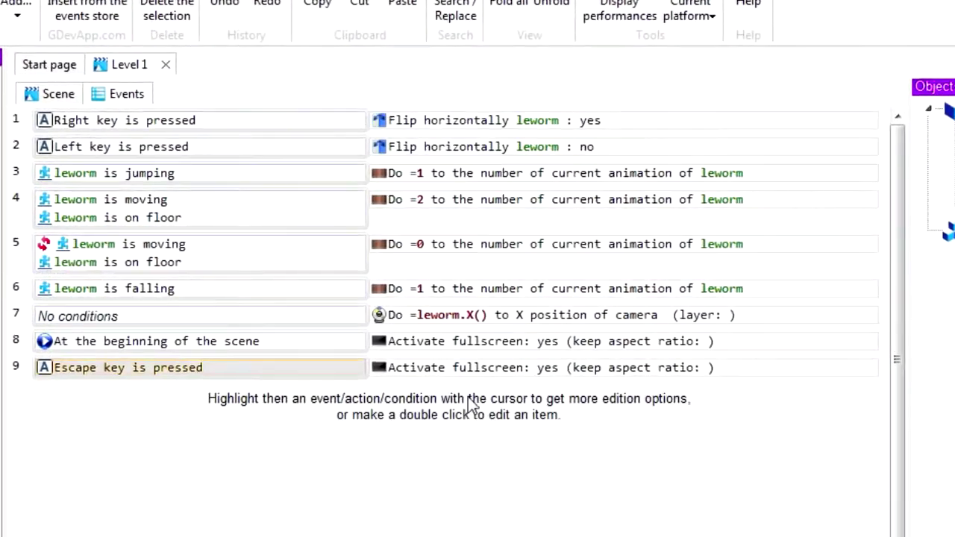
Set Activate fullscreen to no in the Escape key event's action.
mouse_move(477, 373)
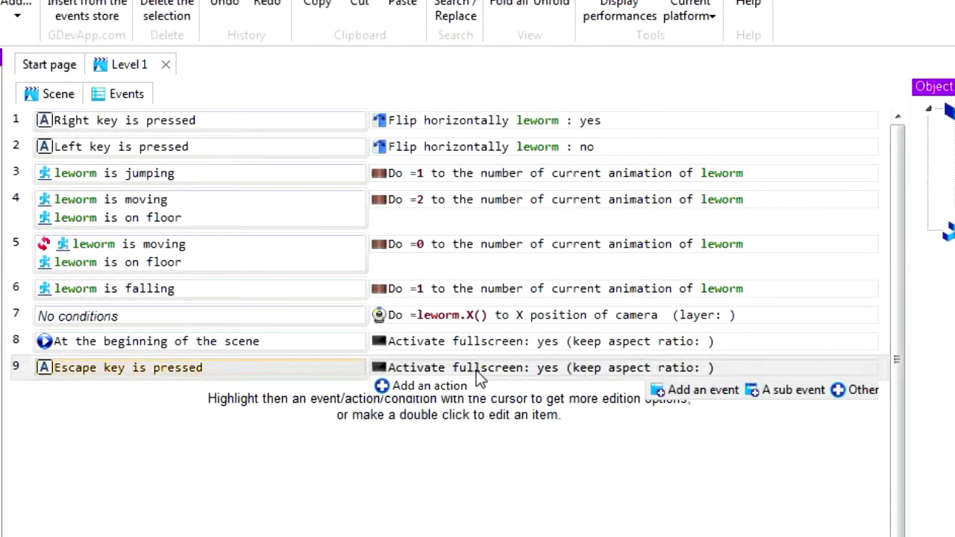
double_click(431, 371)
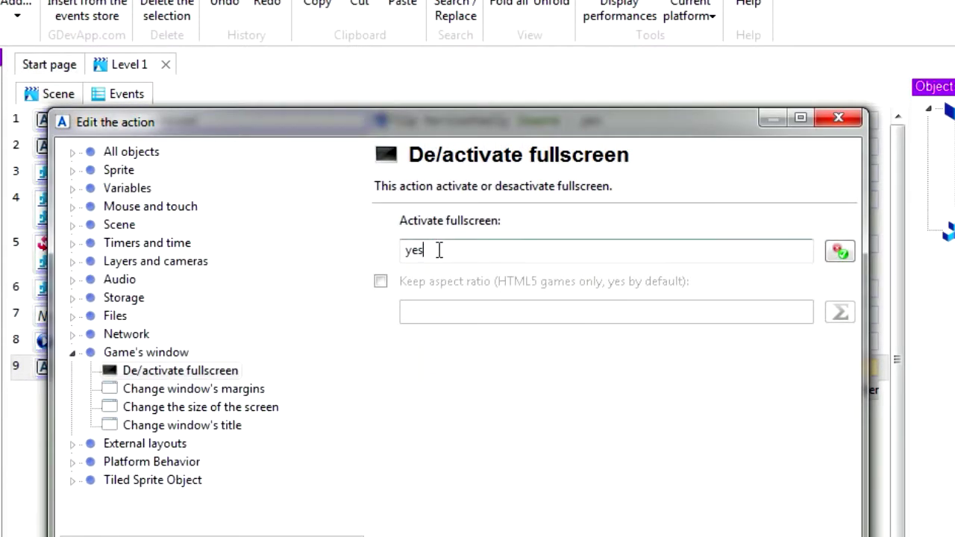
type("no")
left_click(624, 465)
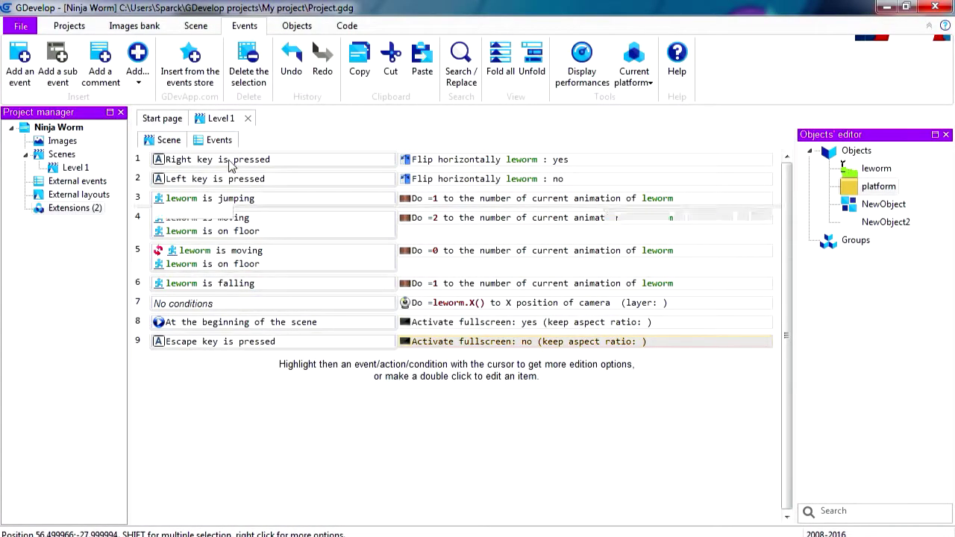
Start a Native (Windows or Linux games) preview of the Level 1 scene and play it in a separate window.
left_click(165, 143)
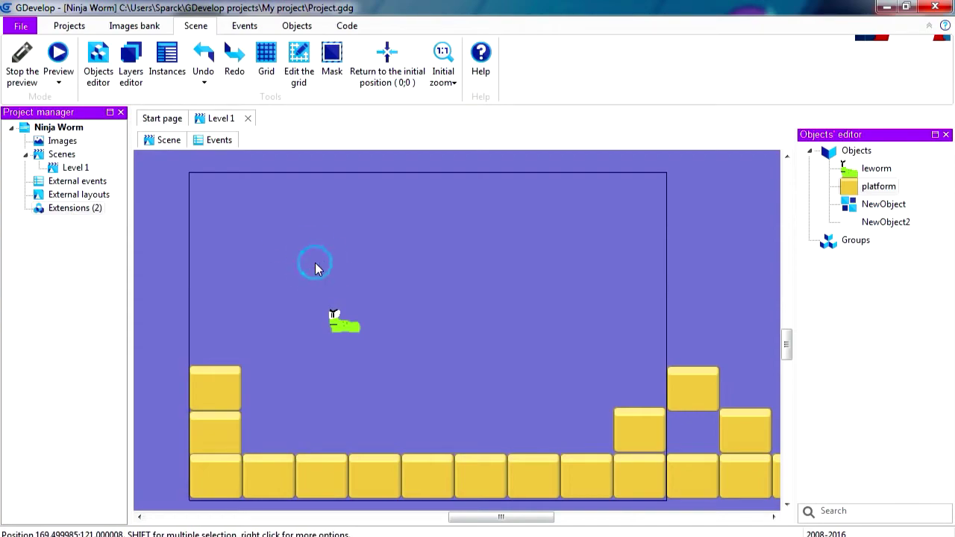
left_click(58, 81)
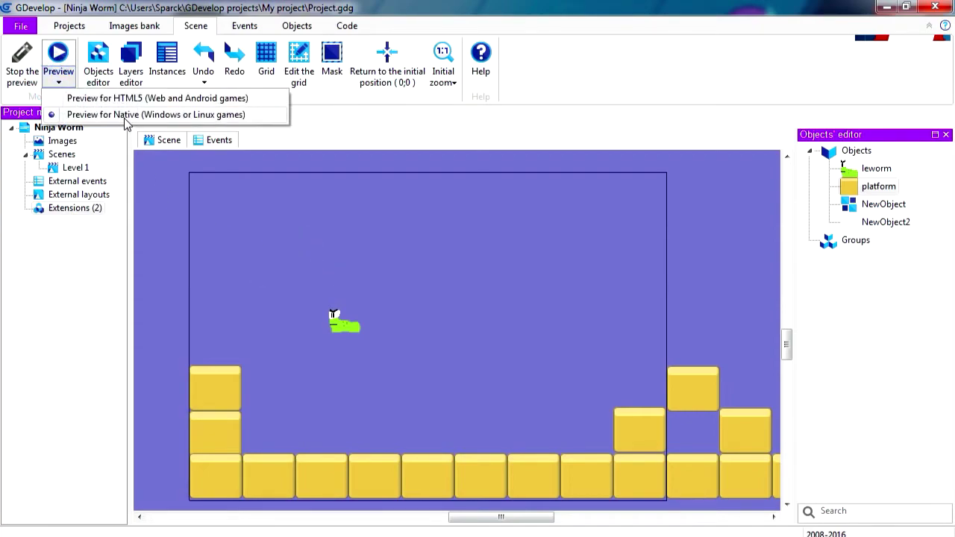
left_click(149, 115)
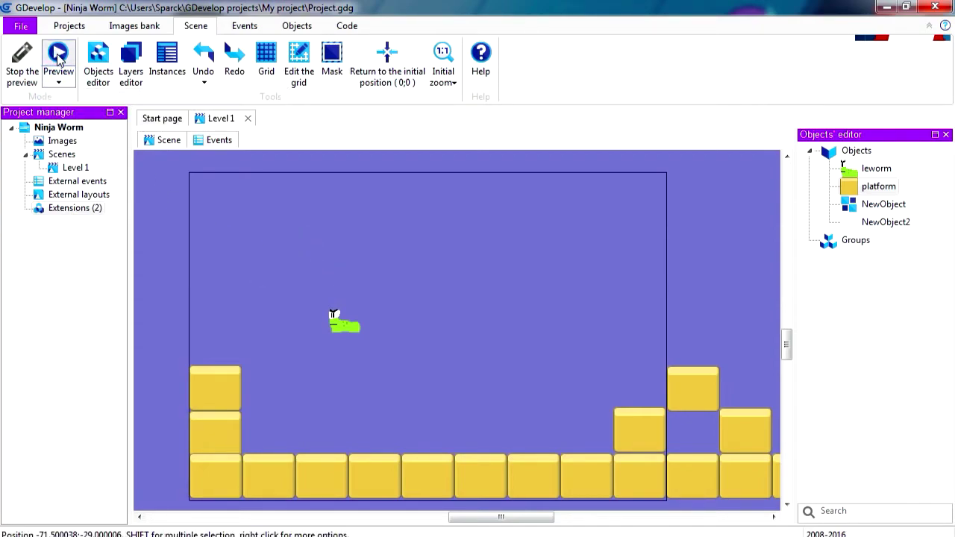
left_click(133, 61)
left_click_drag(447, 116, 422, 84)
Play-test the worm by walking and jumping it onto the block pyramid in the preview window.
key("Right")
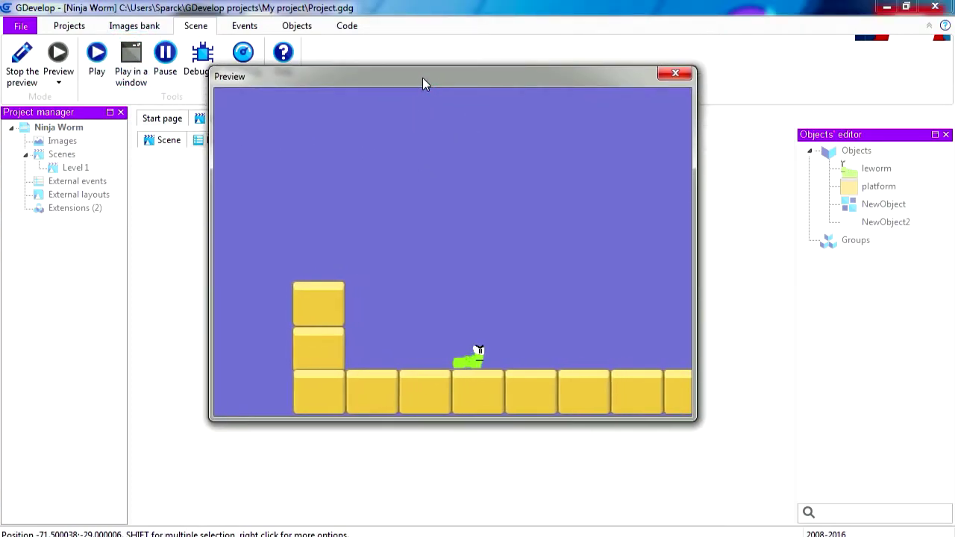
key("space")
key("space")
key("Right")
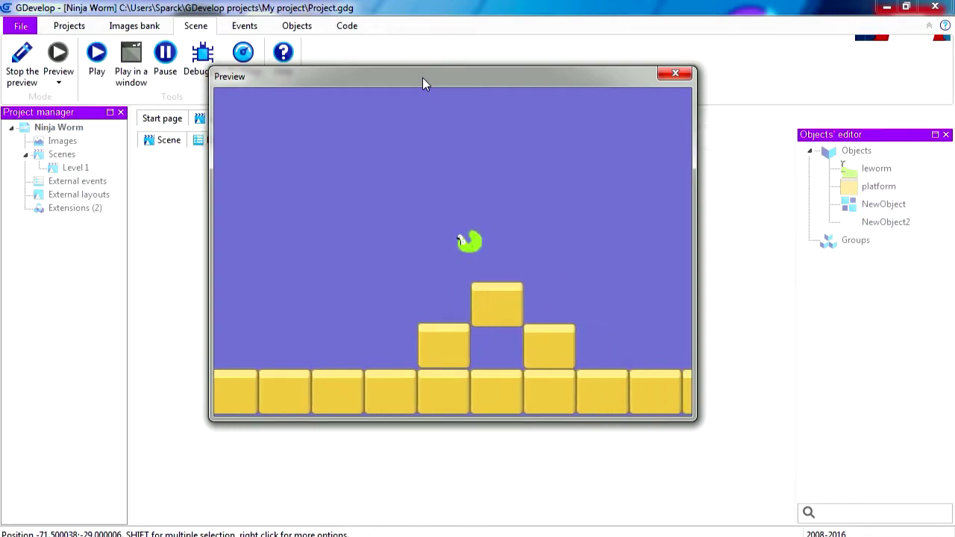
key("space")
key("Left")
key("Left")
key("space")
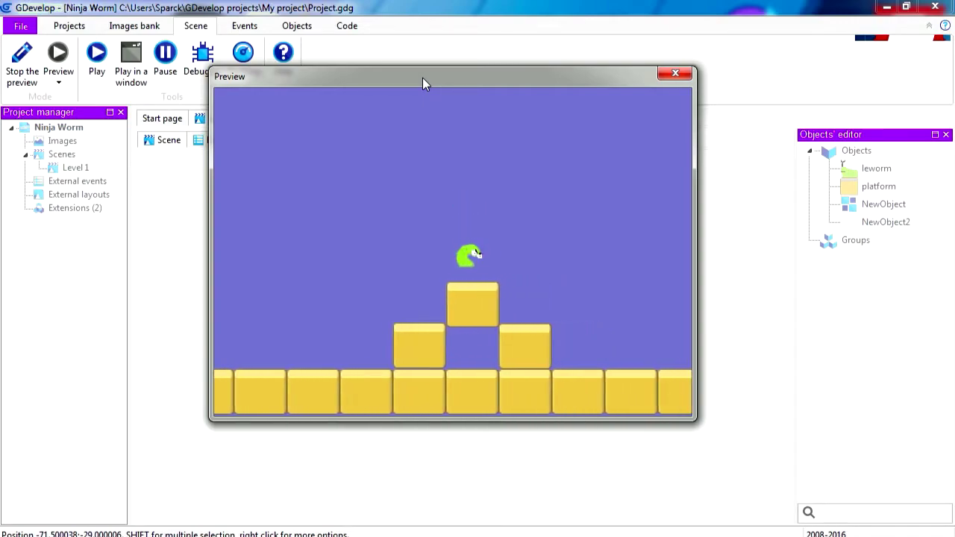
key("Left")
key("space")
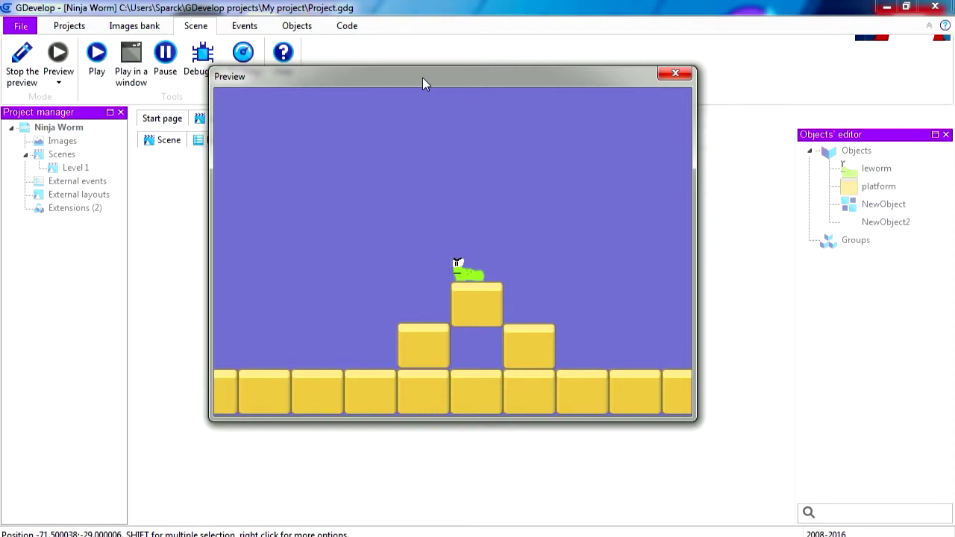
Close the separate preview window and stop the preview to return to scene editing.
left_click_drag(446, 106, 451, 115)
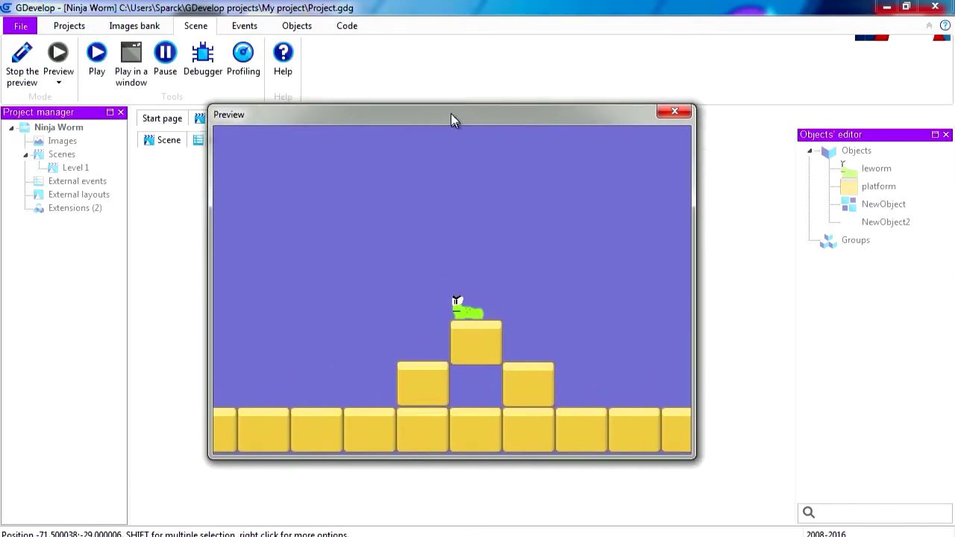
left_click(676, 114)
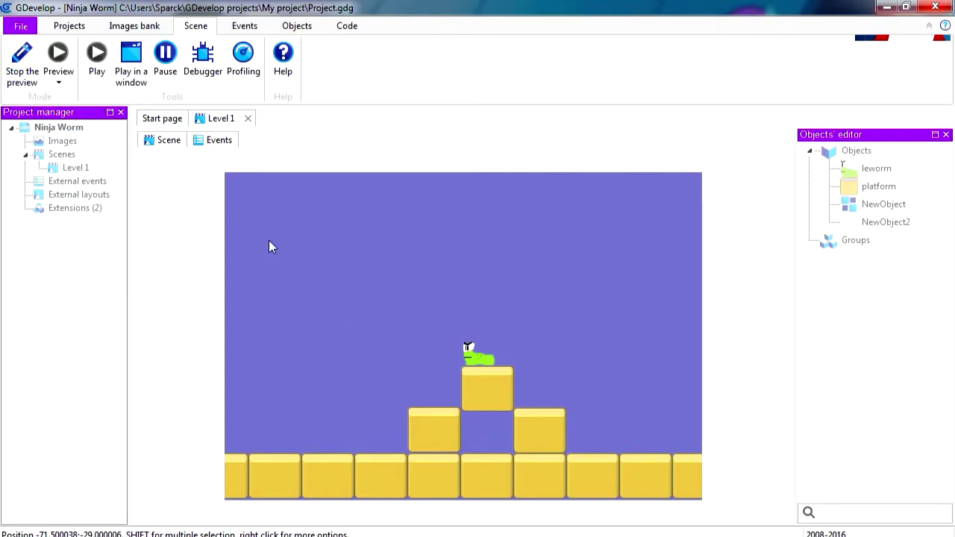
left_click(25, 74)
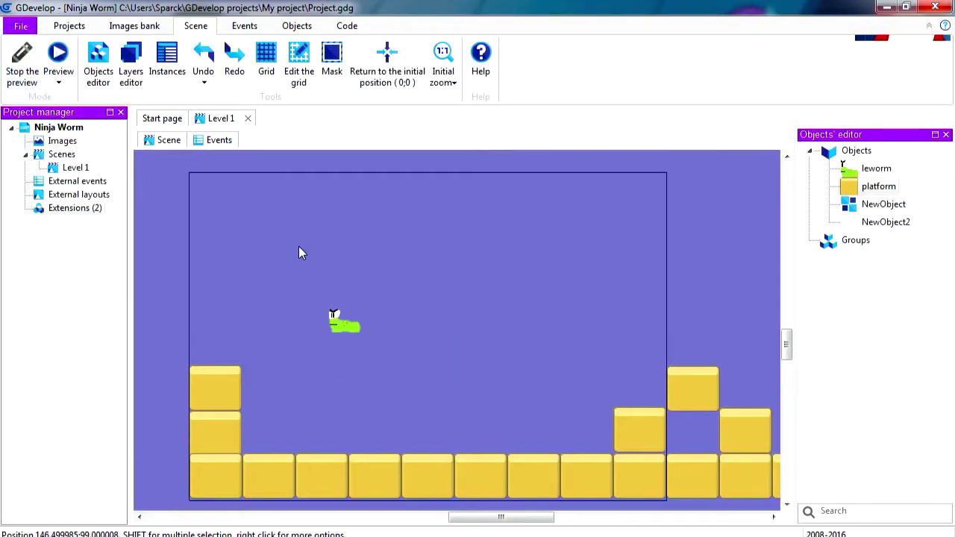
Compile the game to a native executable in the Ninja Worm export folder.
left_click(20, 27)
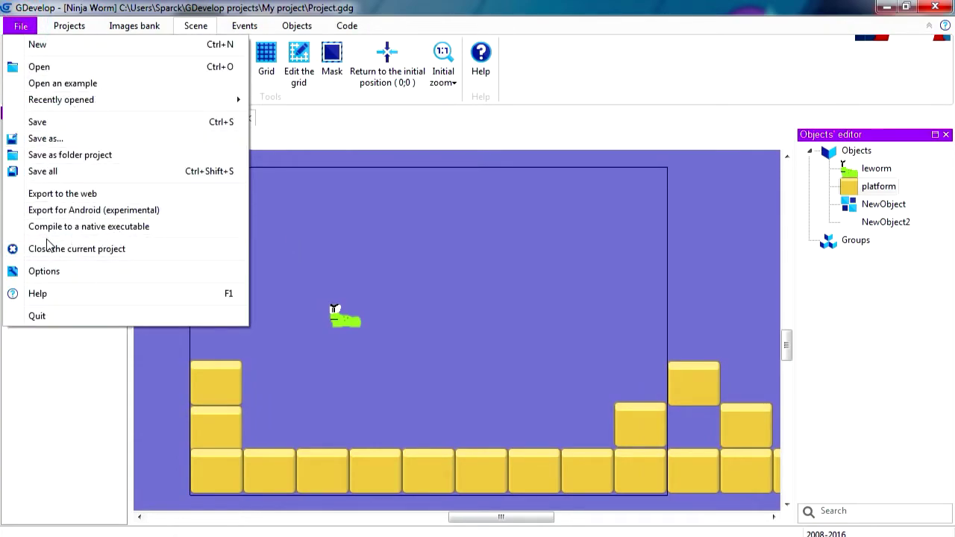
left_click(149, 227)
left_click_drag(492, 300, 563, 302)
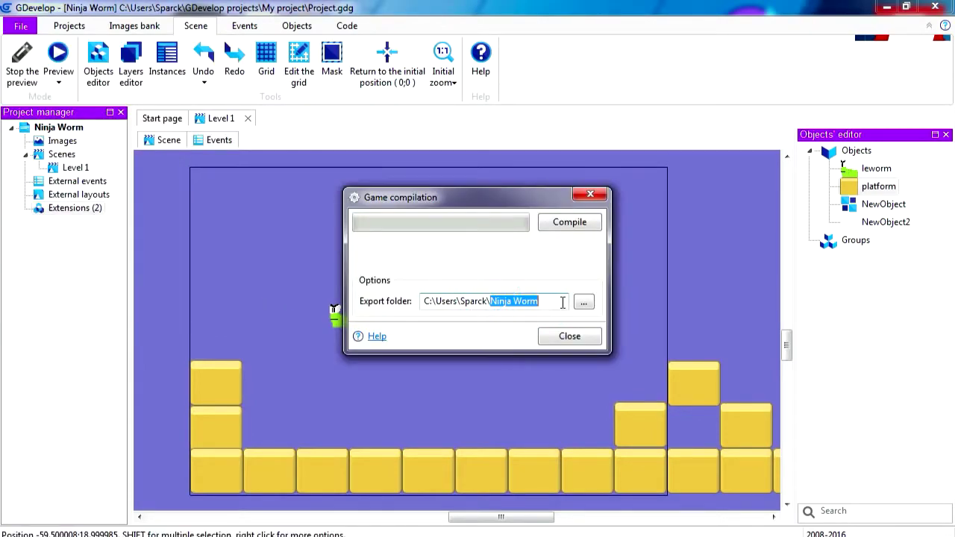
left_click(551, 301)
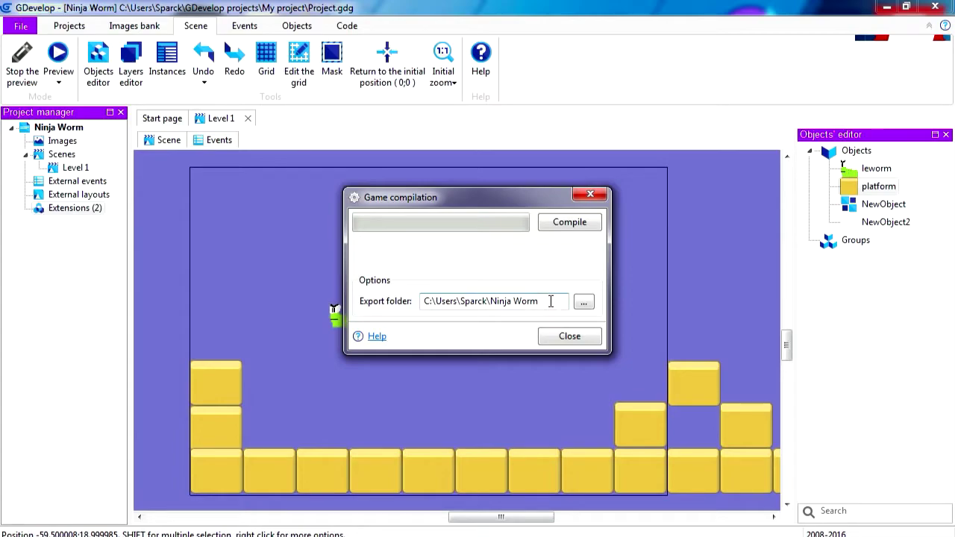
left_click(561, 222)
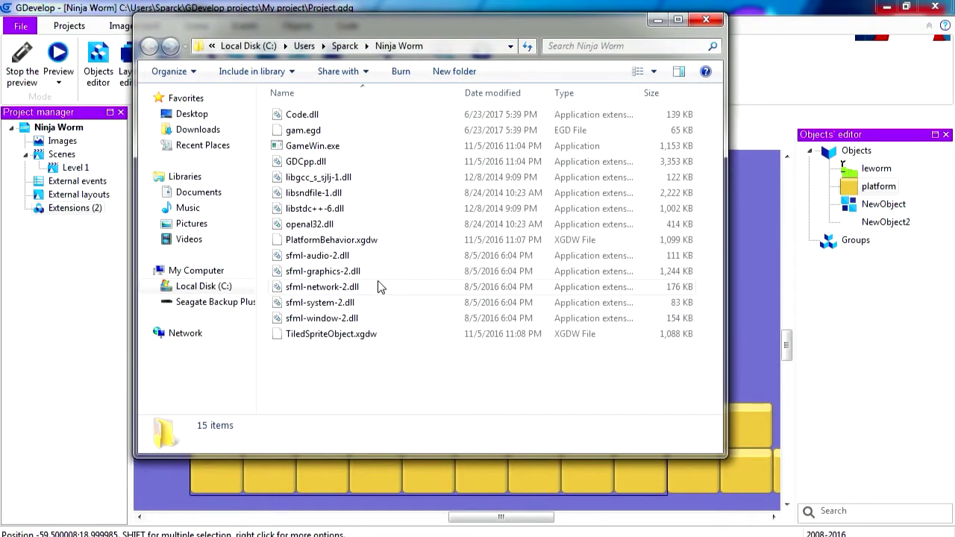
Launch GameWin.exe from the Ninja Worm export folder and test the worm's walking in both directions and its jump in fullscreen.
double_click(333, 147)
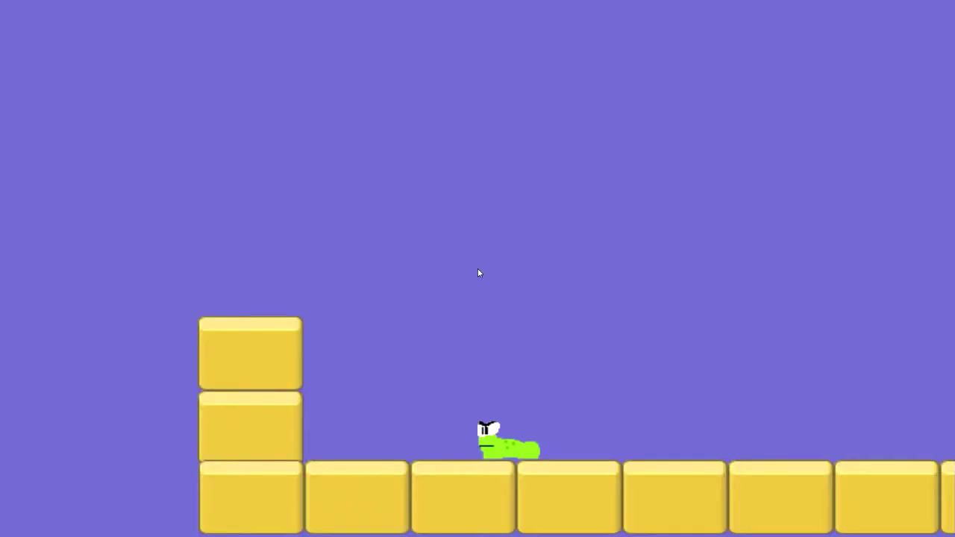
key("Right")
key("Left")
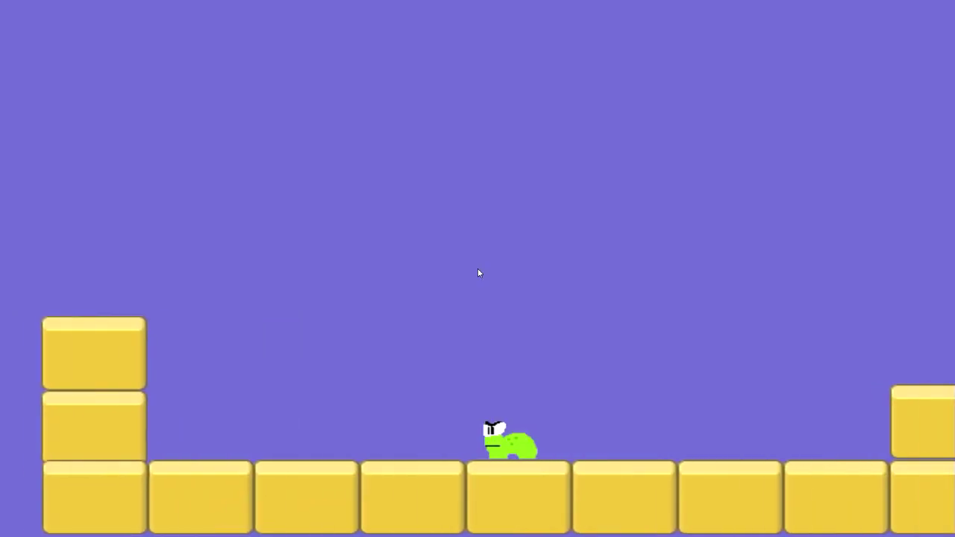
key("space")
key("Right")
key("Up")
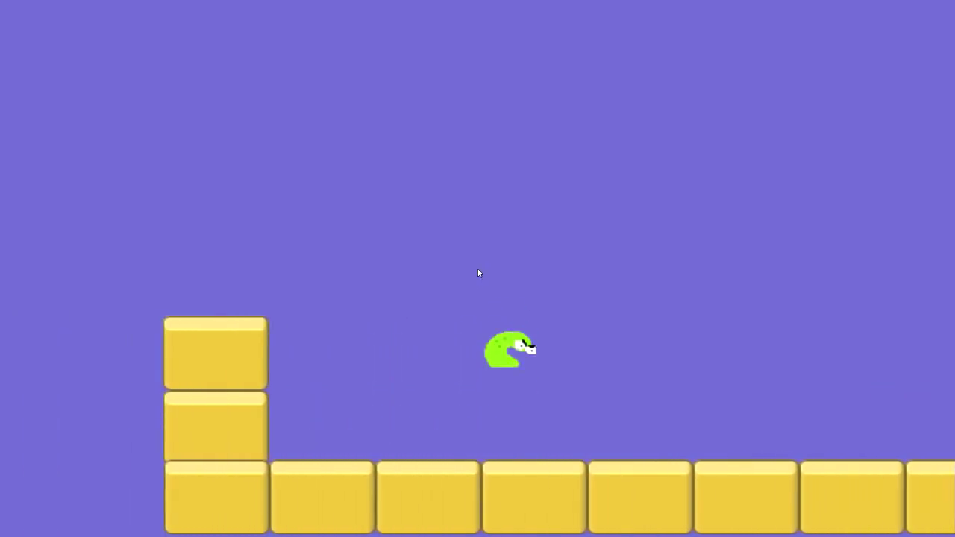
Play-test the fullscreen game by jumping the worm over the block pyramid and walking it along the ground beyond.
key("Up")
key("Right")
key("Up")
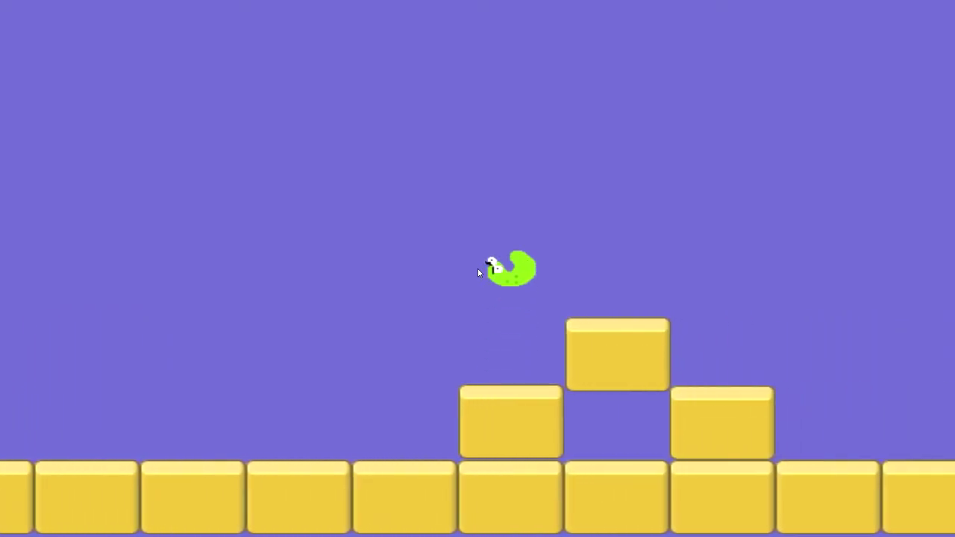
key("Up")
key("Right")
key("Left")
key("Up")
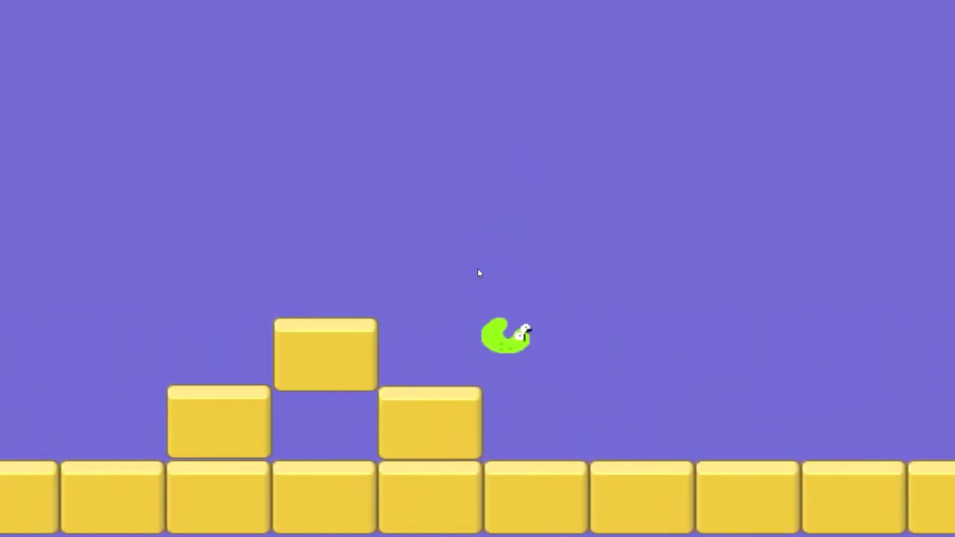
key("Up")
key("Right")
key("Up")
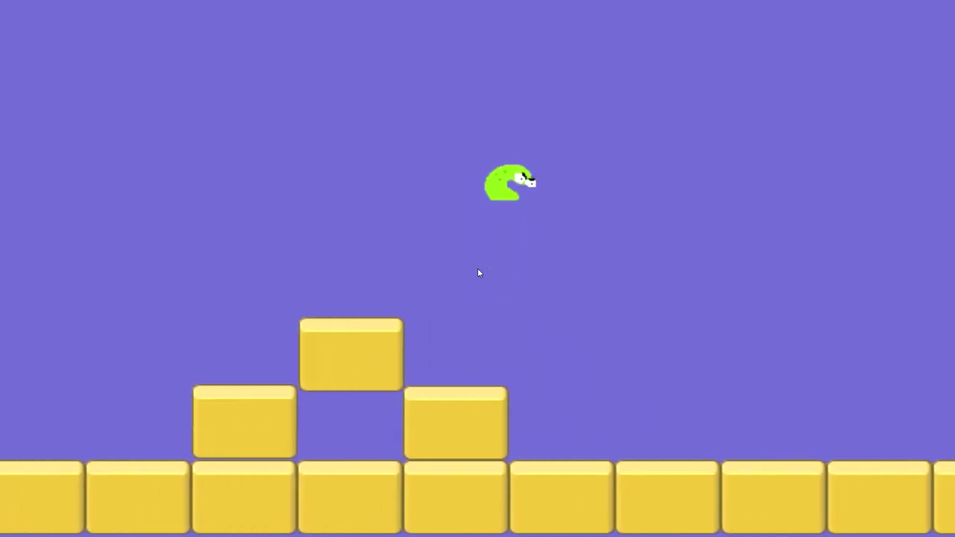
key("Up")
key("Left")
key("Right")
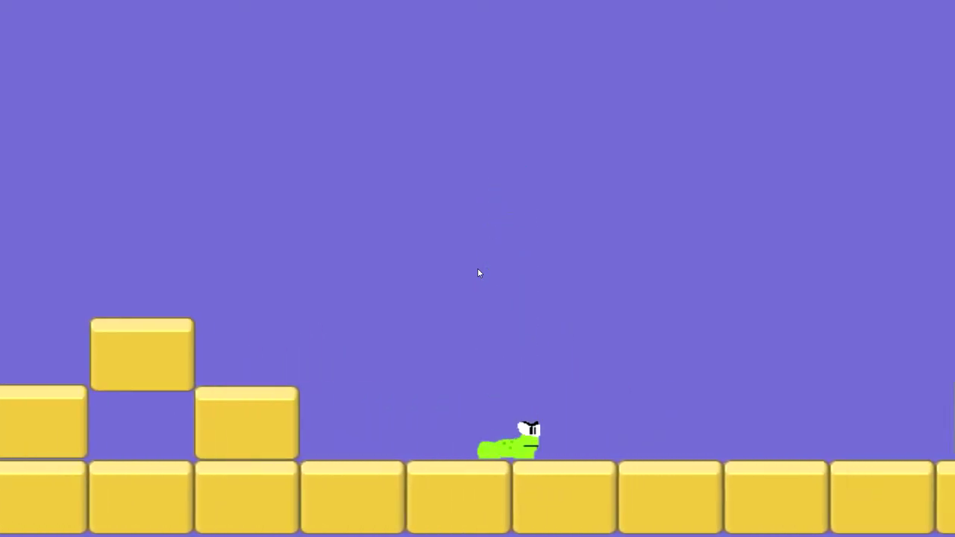
key("Right")
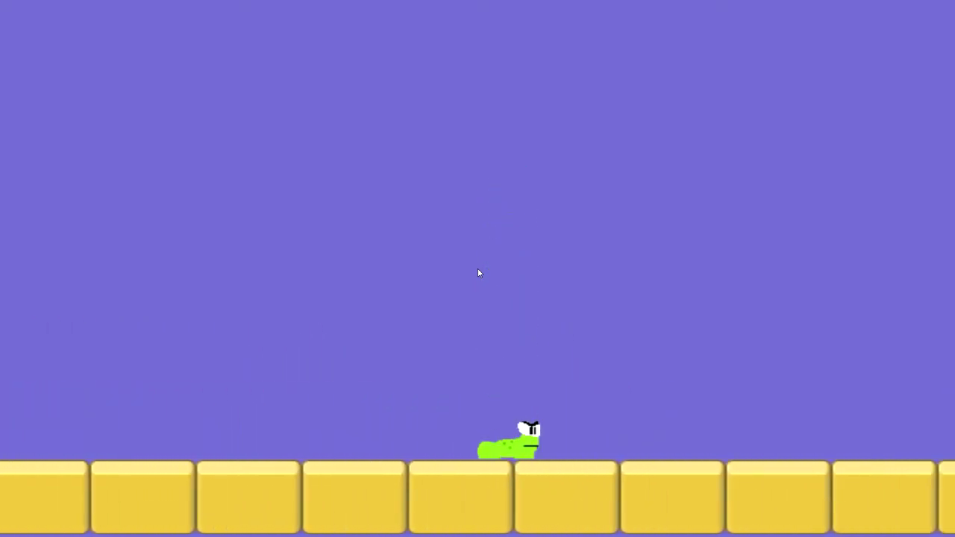
Bring the worm back to the pyramid, jump it onto the top block and turn it both ways.
key("Up")
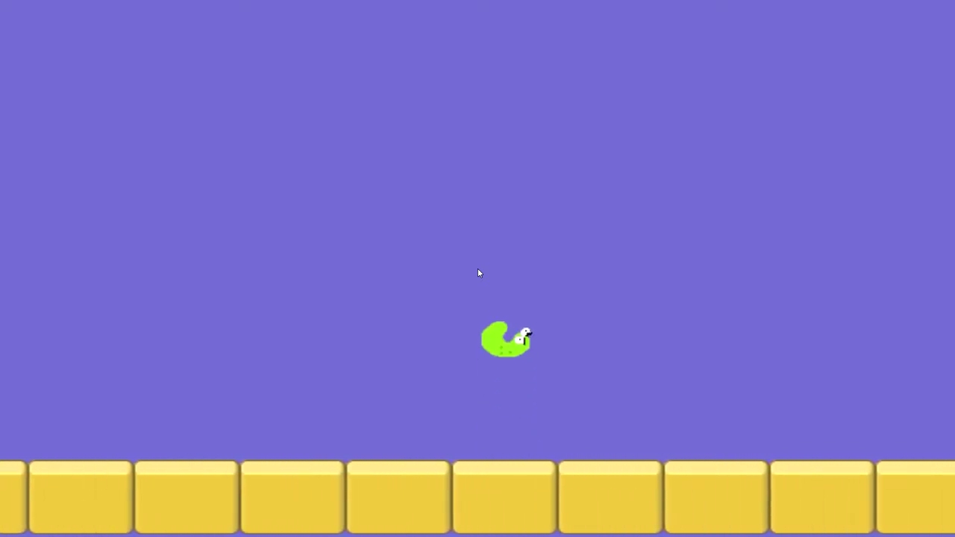
key("Up")
key("Left")
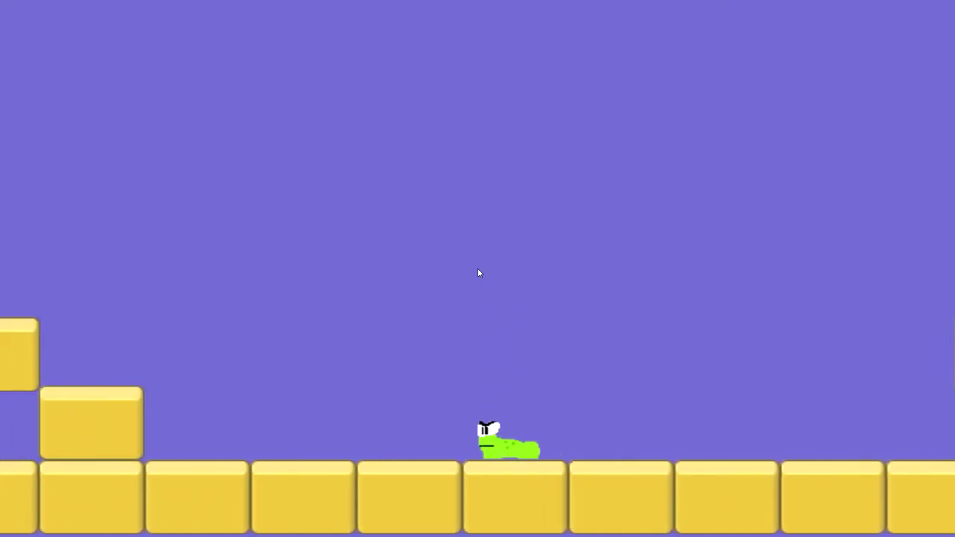
key("Up")
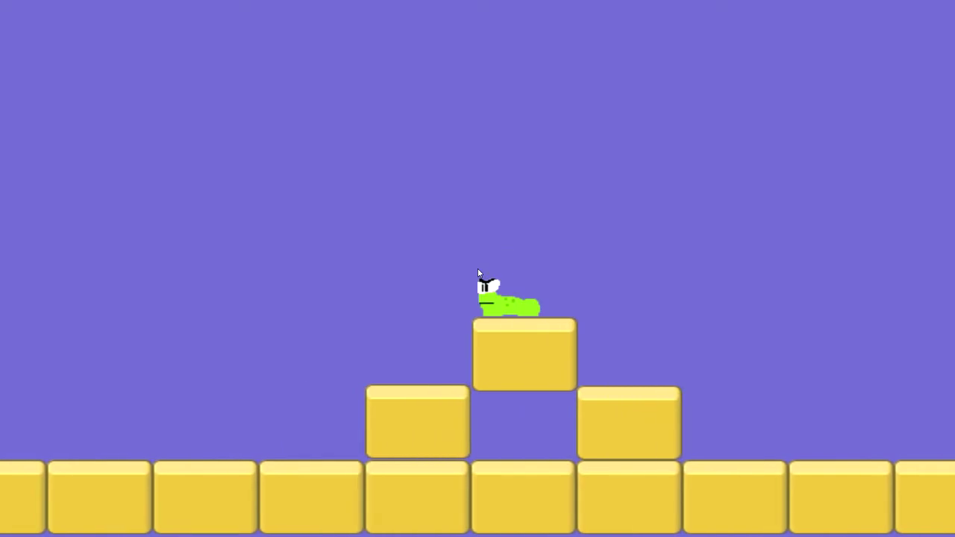
key("Right")
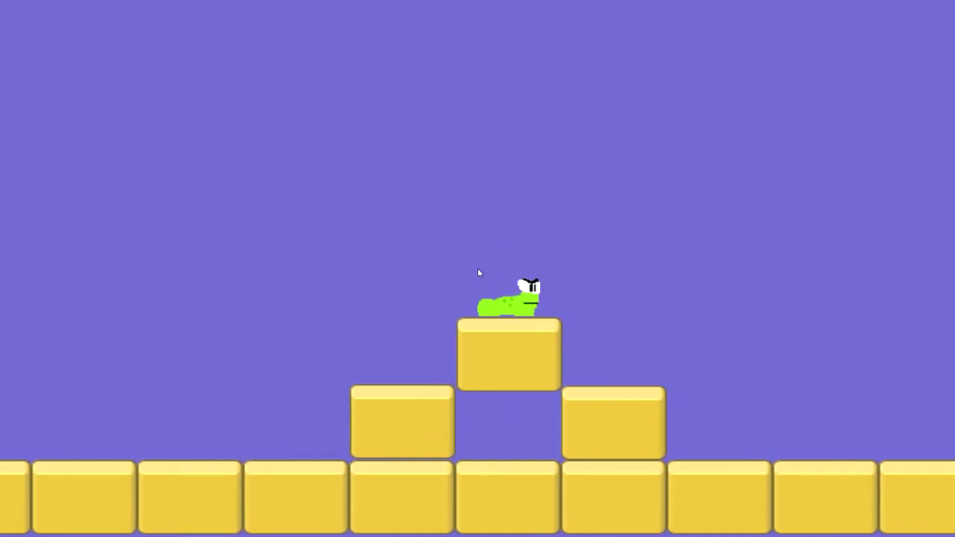
key("Left")
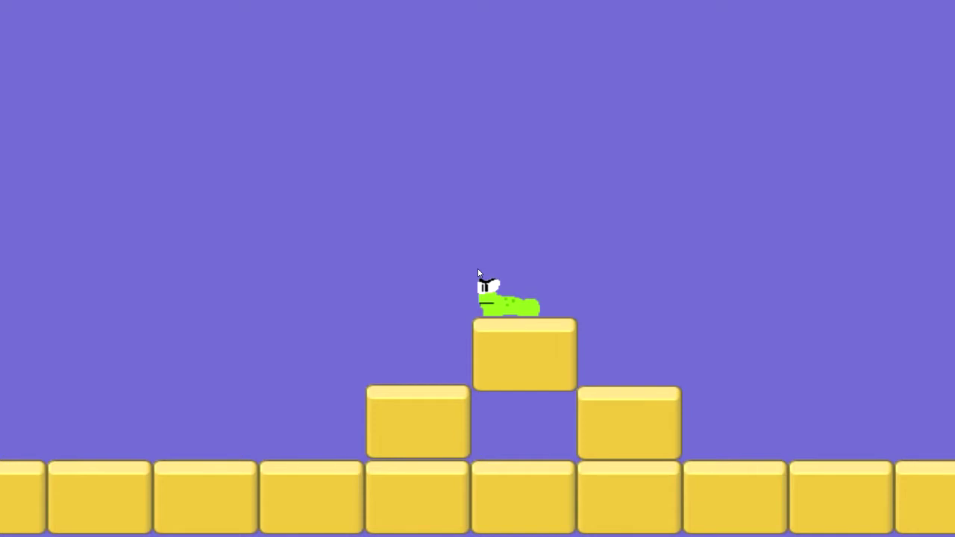
Leave fullscreen in the running game and walk the worm back and forth on the pyramid's top block.
key("Escape")
key("Right")
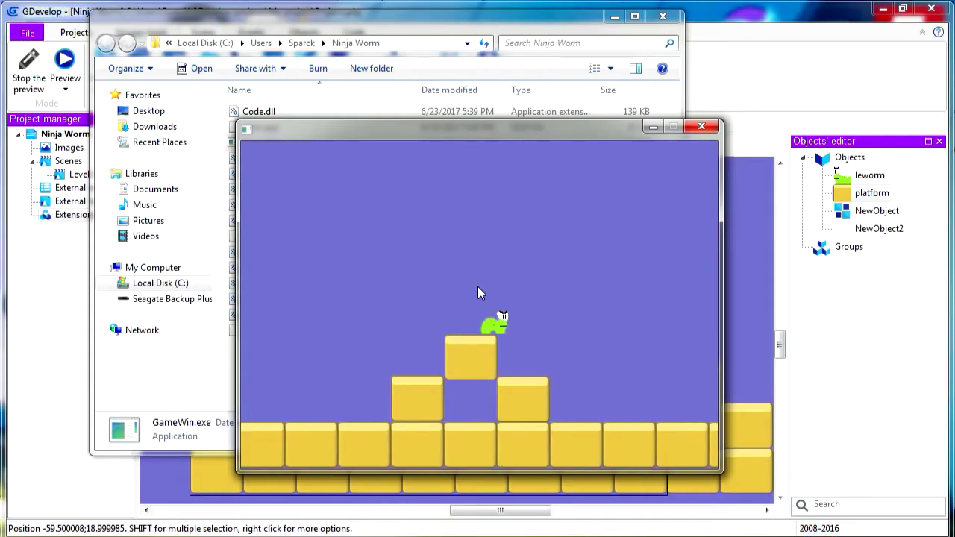
key("Left")
key("Right")
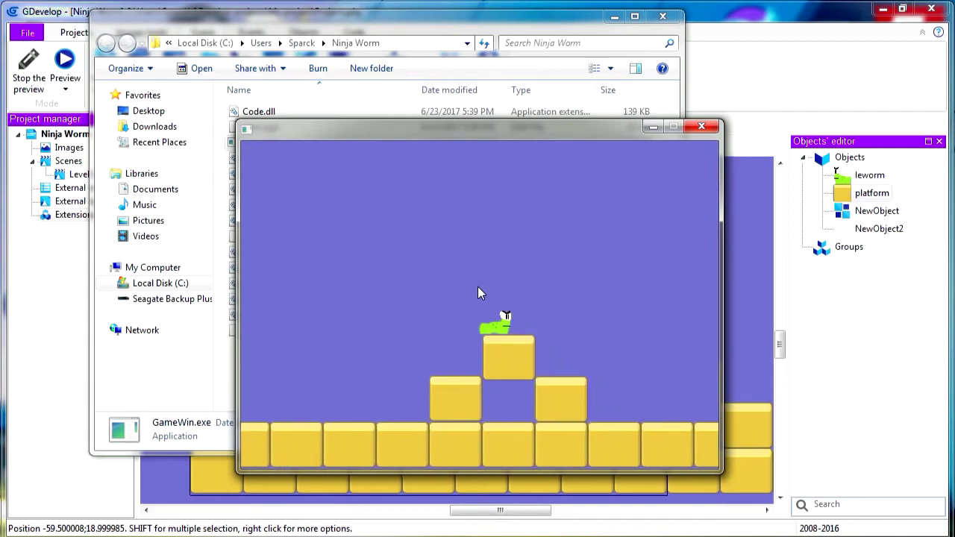
Play-test the windowed game by repeatedly jumping the worm between the pyramid's lower and top blocks in both directions.
key("Left")
key("space")
key("Right")
key("space")
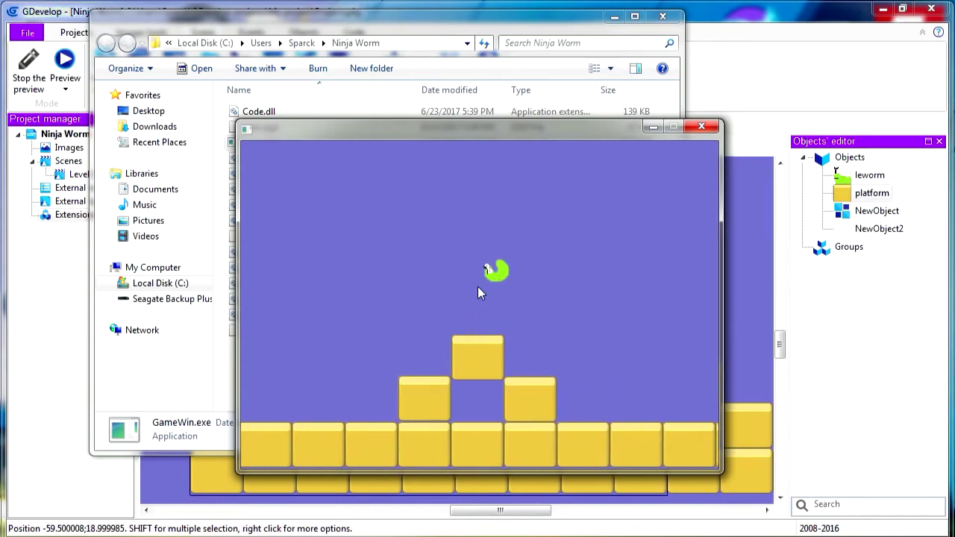
key("Left")
key("space")
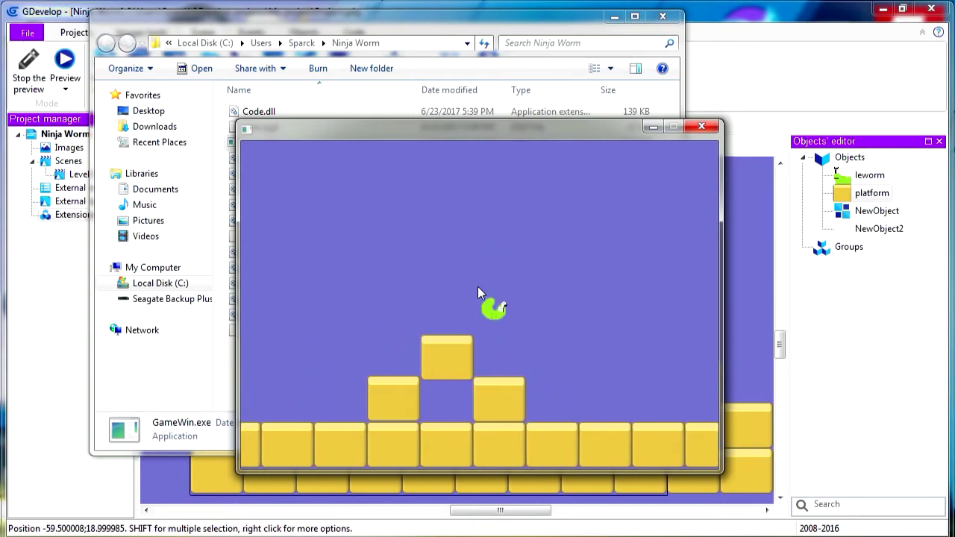
key("Left")
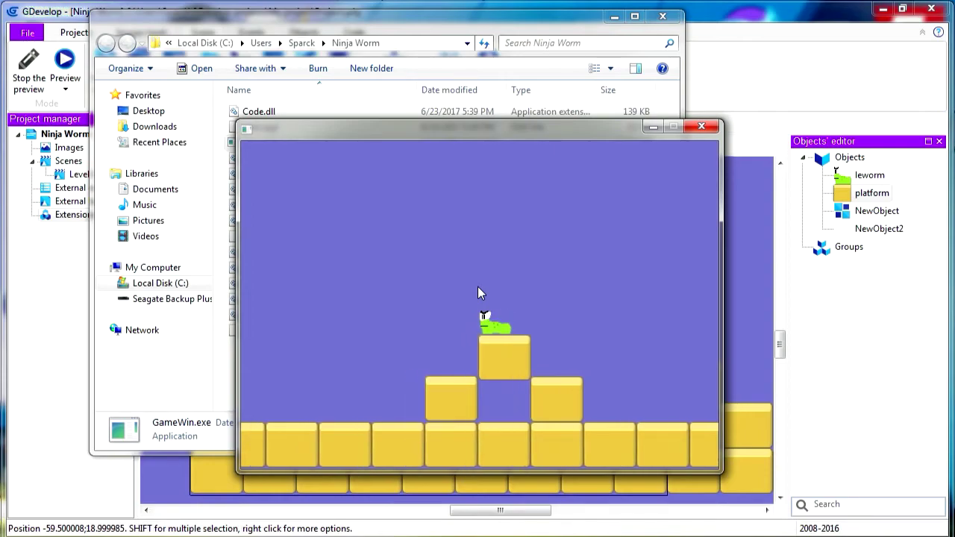
key("space")
key("Right")
key("space")
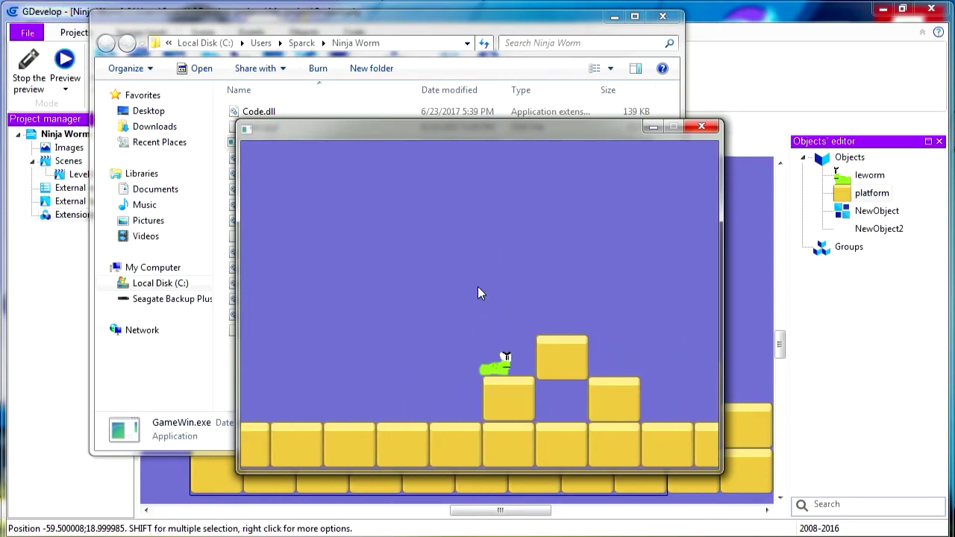
key("space")
key("Left")
key("Right")
key("space")
key("Right")
key("space")
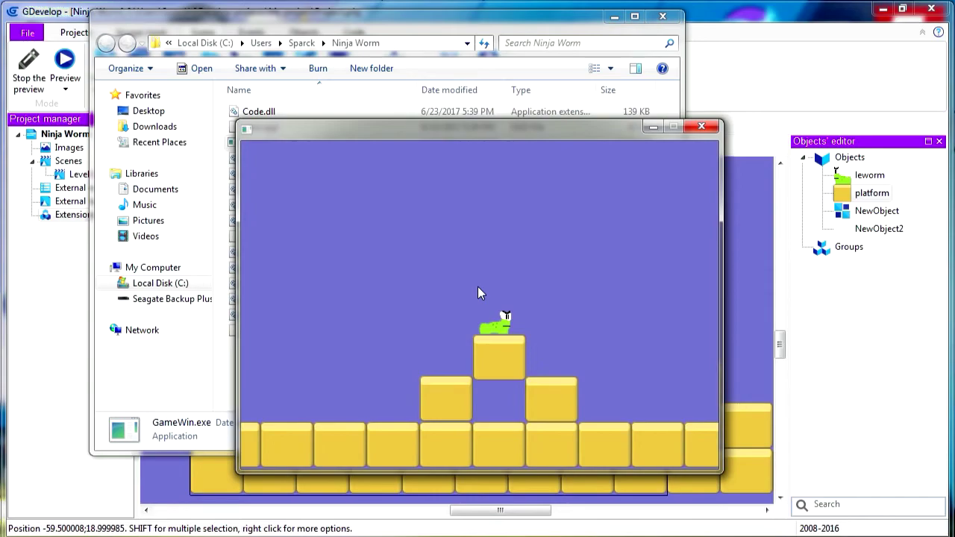
key("Right")
key("space")
key("Left")
key("space")
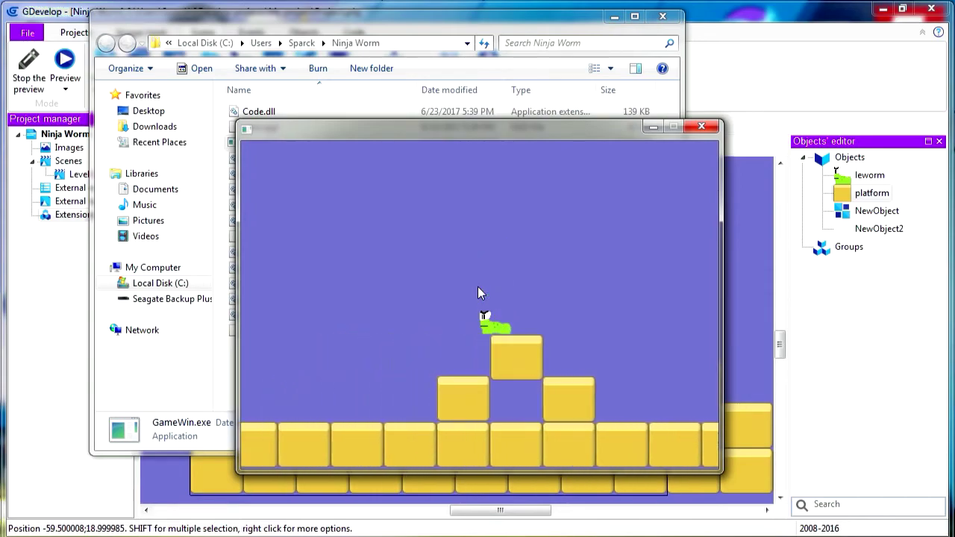
key("space")
key("Right")
key("space")
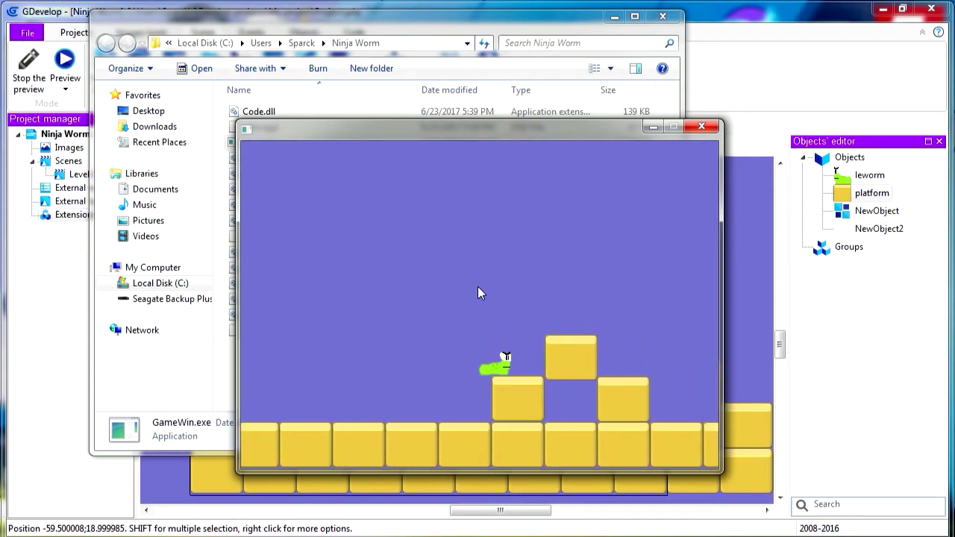
key("space")
key("Left")
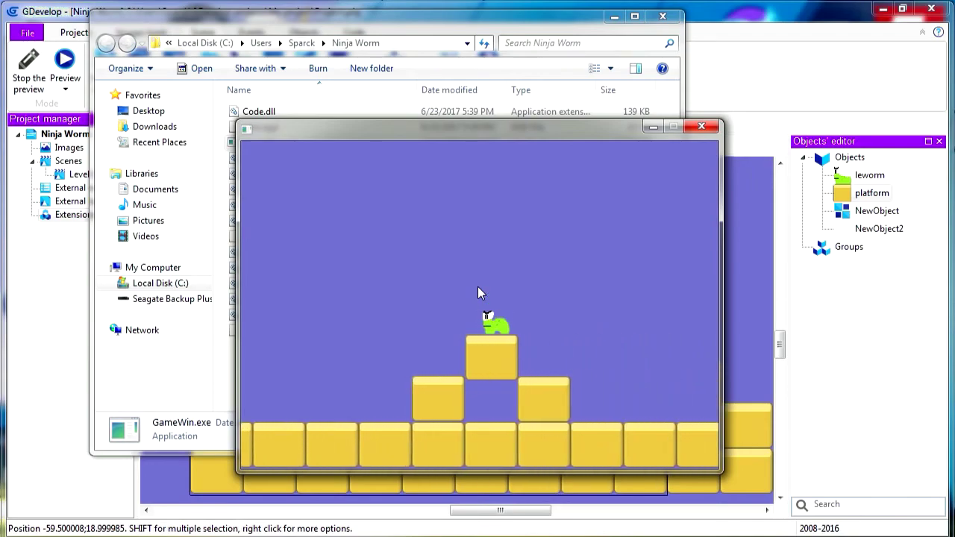